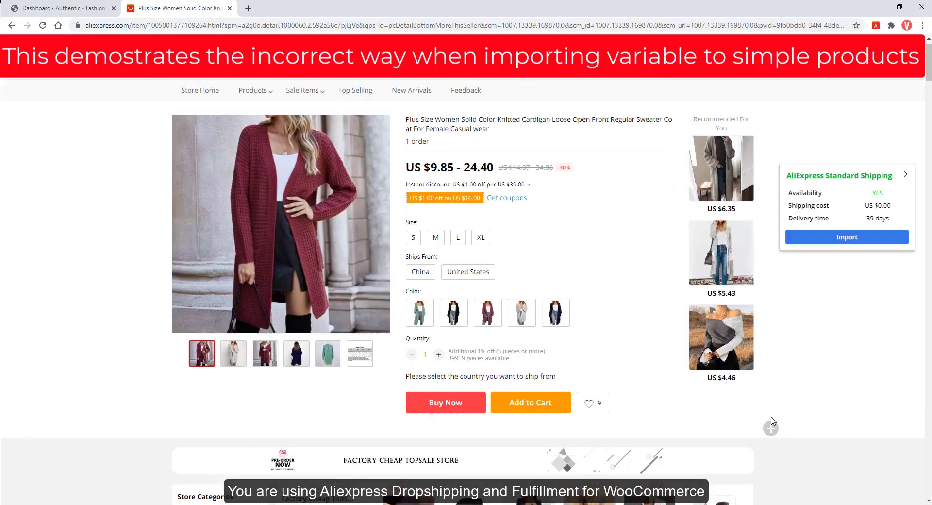
Import the knitted cardigan with AliExpress Standard Shipping, then return to the WordPress dashboard.
{"action": "scroll", "coordinate": [773, 421], "scroll_direction": "up", "scroll_amount": 1}
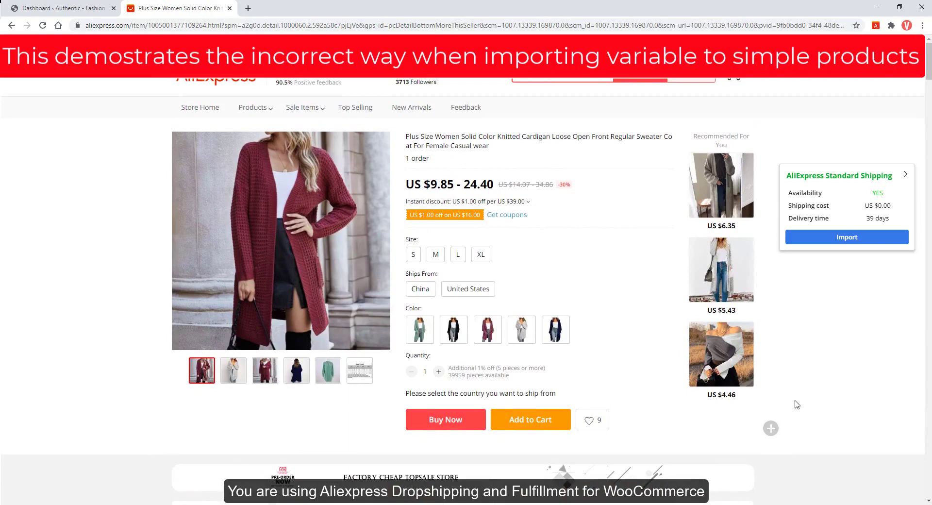
{"action": "left_click", "coordinate": [855, 239]}
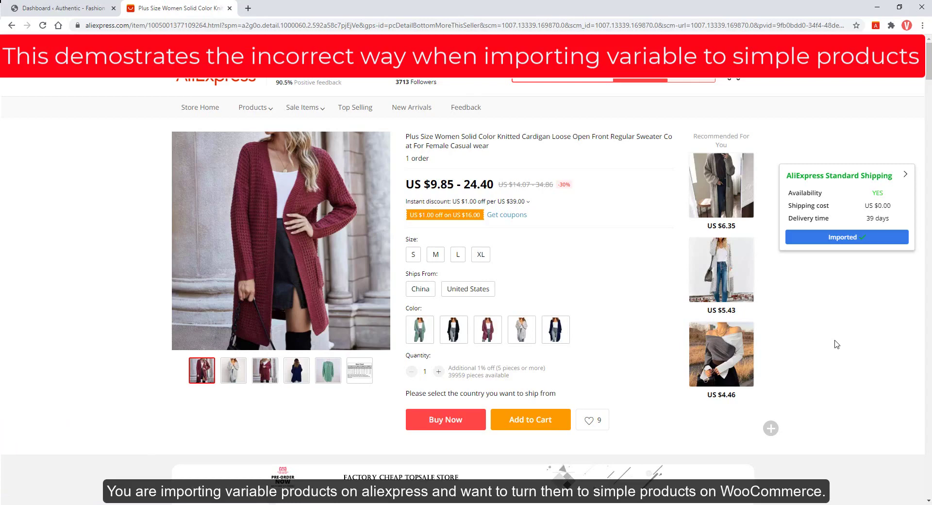
{"action": "left_click", "coordinate": [63, 7]}
Review the cardigan's Size, Ships From and Color attributes and 40 variations, import it, and edit it.
{"action": "mouse_move", "coordinate": [81, 122]}
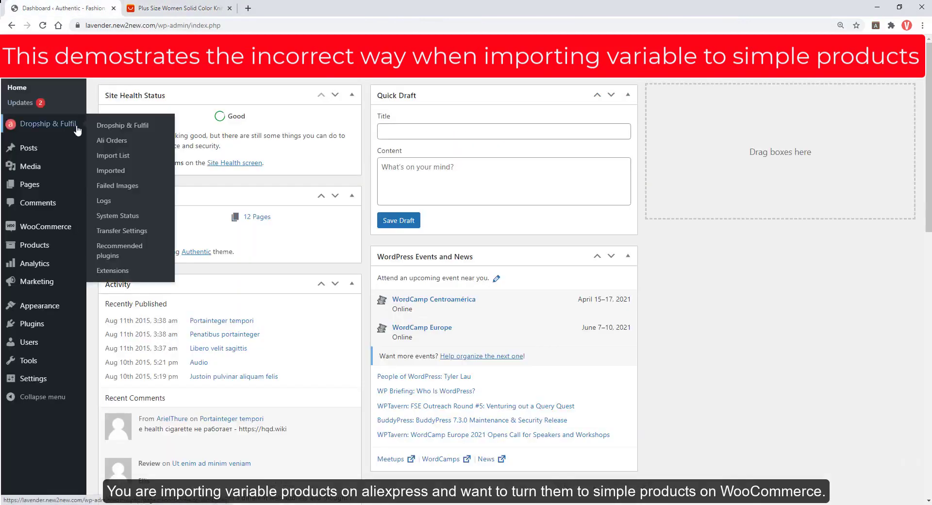
{"action": "middle_click", "coordinate": [125, 156]}
{"action": "left_click", "coordinate": [156, 10]}
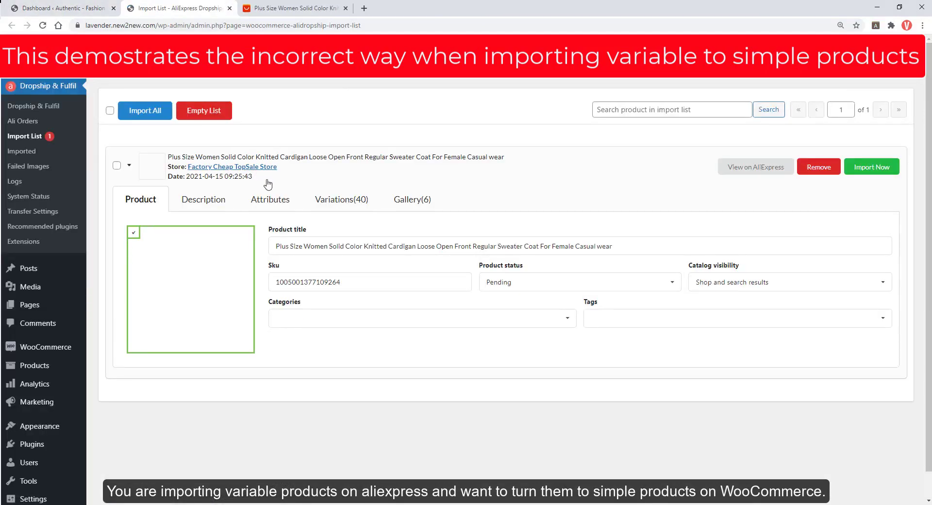
{"action": "left_click", "coordinate": [268, 208]}
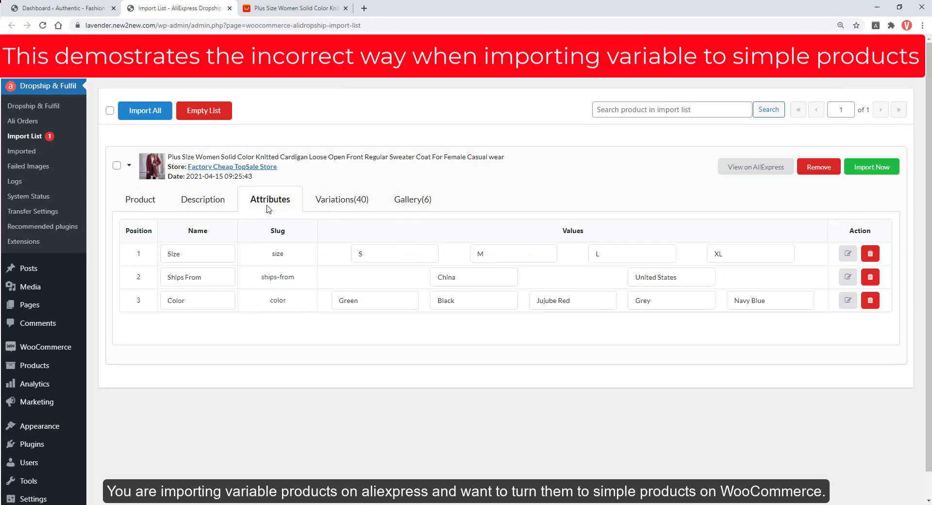
{"action": "left_click", "coordinate": [348, 205]}
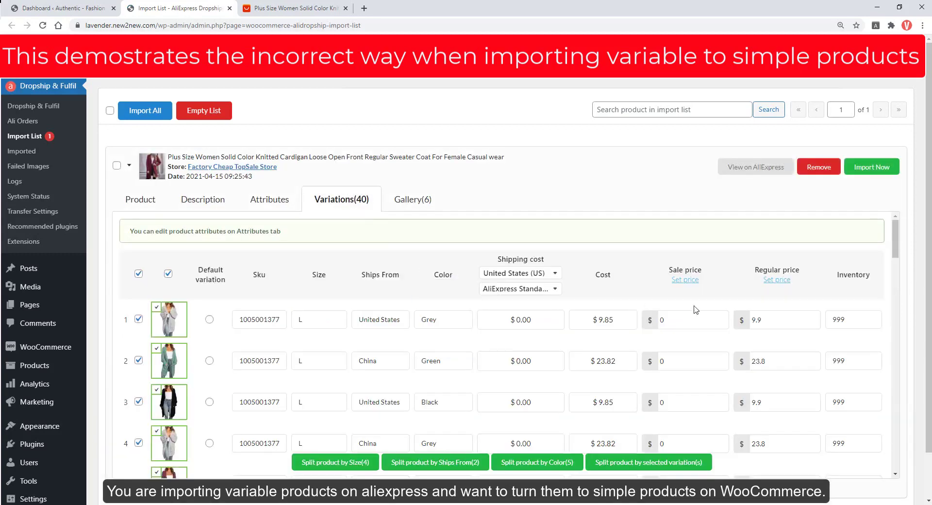
{"action": "left_click", "coordinate": [860, 171]}
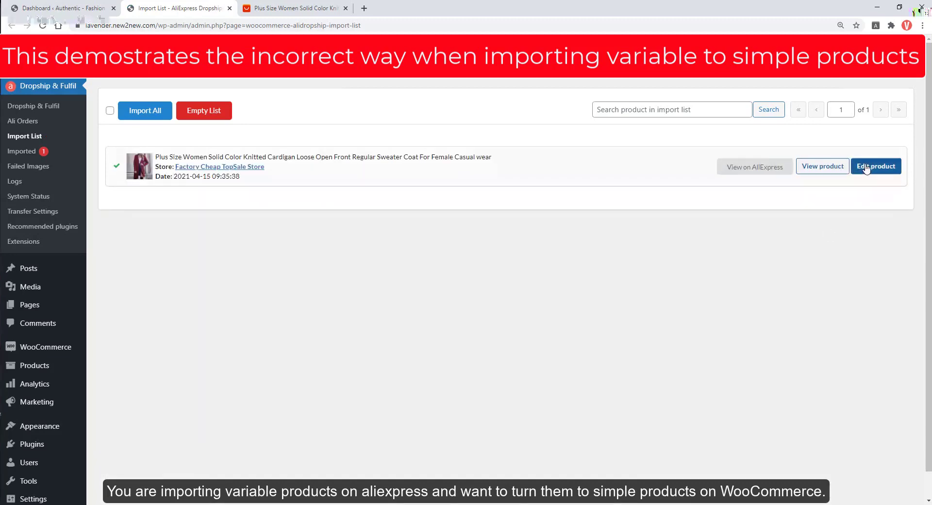
{"action": "left_click", "coordinate": [867, 166]}
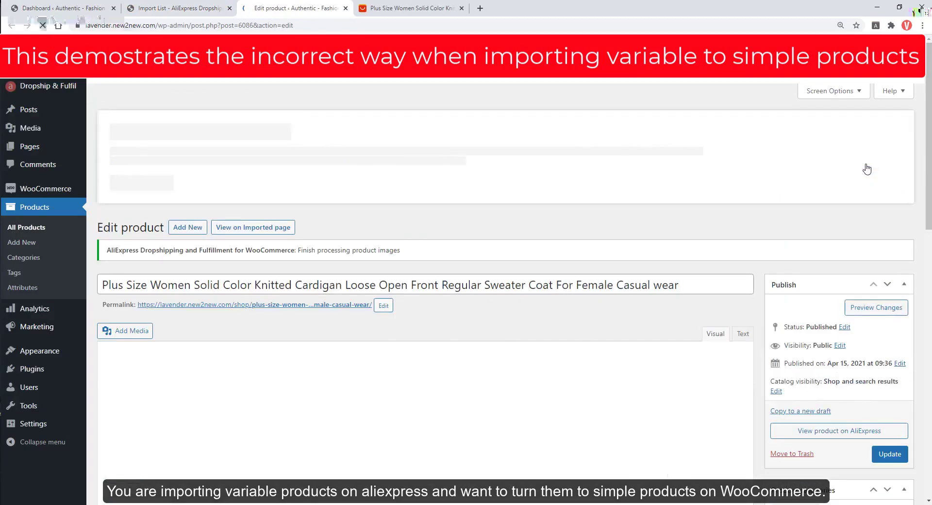
Make the cardigan a Simple product with regular price 99.99.
{"action": "left_click_drag", "start_coordinate": [928, 107], "coordinate": [928, 412]}
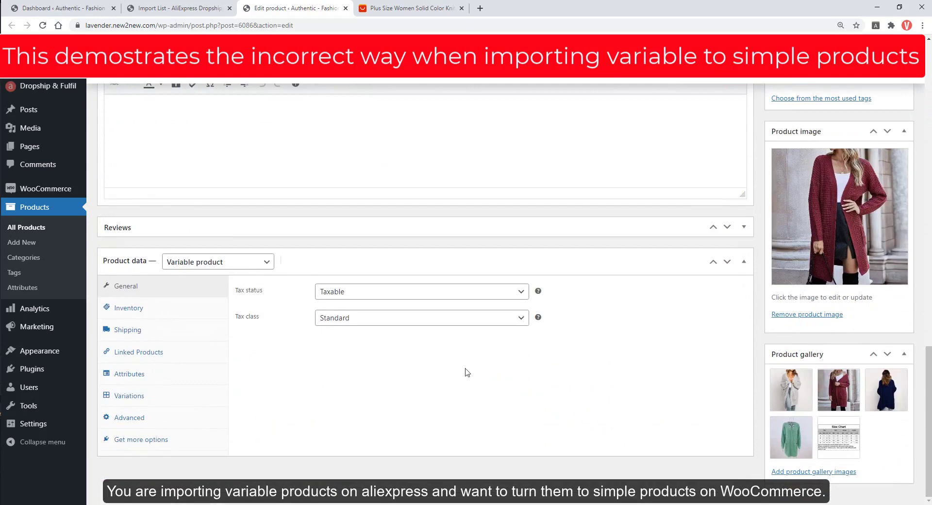
{"action": "left_click", "coordinate": [243, 266]}
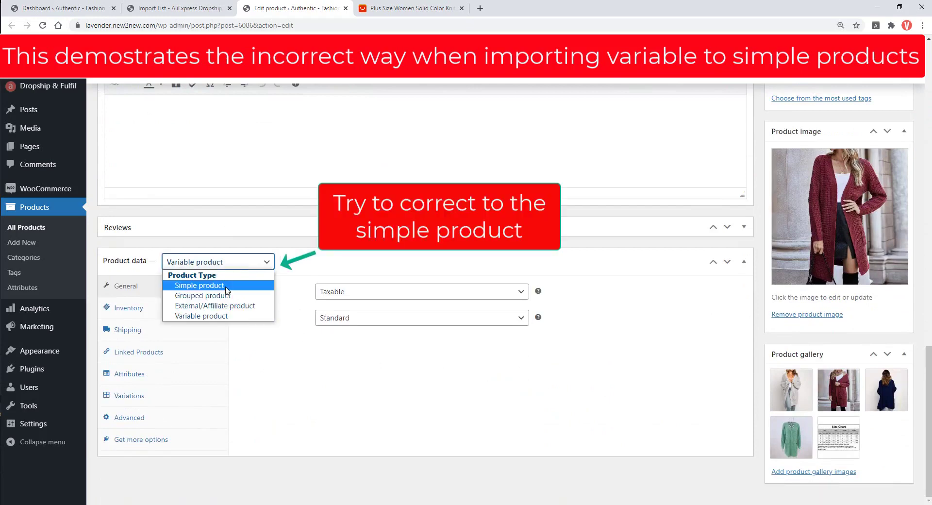
{"action": "left_click", "coordinate": [228, 283]}
{"action": "left_click", "coordinate": [332, 311]}
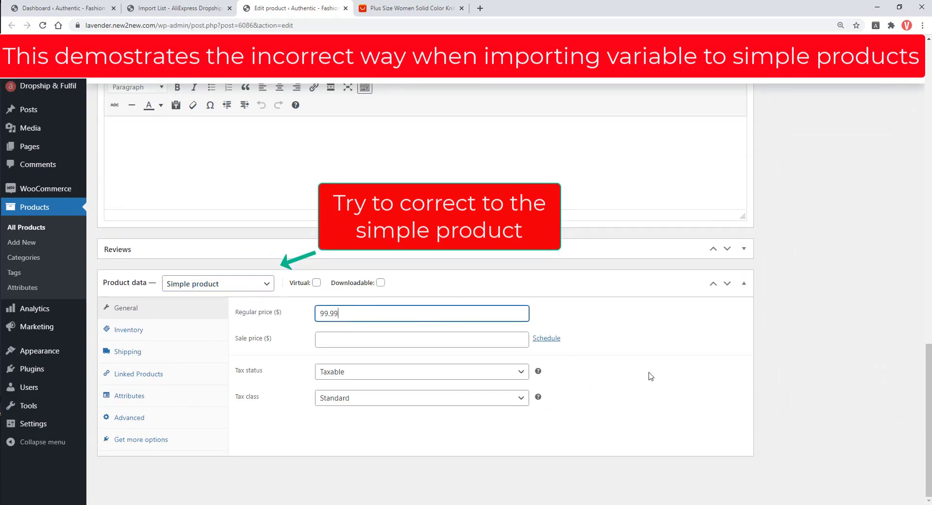
{"action": "scroll", "coordinate": [651, 377], "scroll_direction": "up", "scroll_amount": 5}
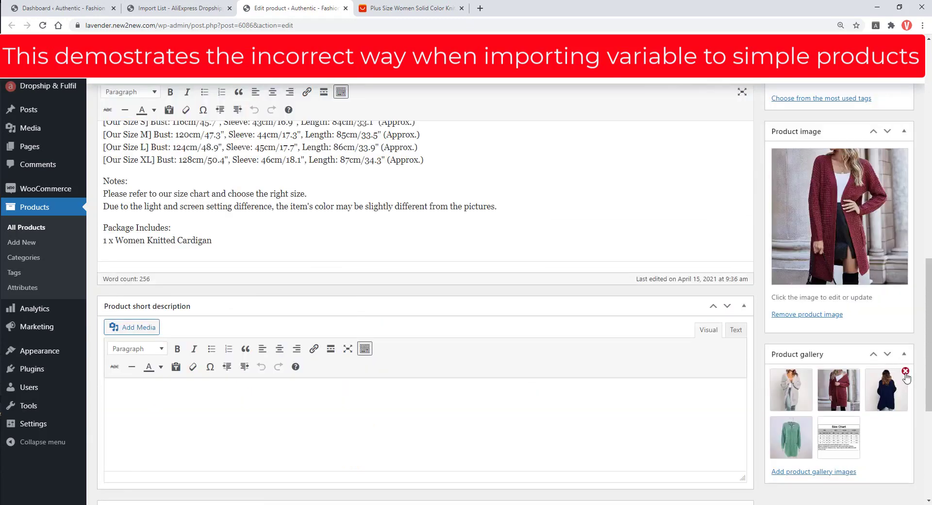
Remove the navy, green, grey and size-chart gallery images and update the product.
{"action": "left_click", "coordinate": [905, 371]}
{"action": "left_click", "coordinate": [906, 371]}
{"action": "left_click", "coordinate": [809, 420]}
{"action": "left_click", "coordinate": [857, 420]}
{"action": "scroll", "coordinate": [867, 438], "scroll_direction": "down", "scroll_amount": 1}
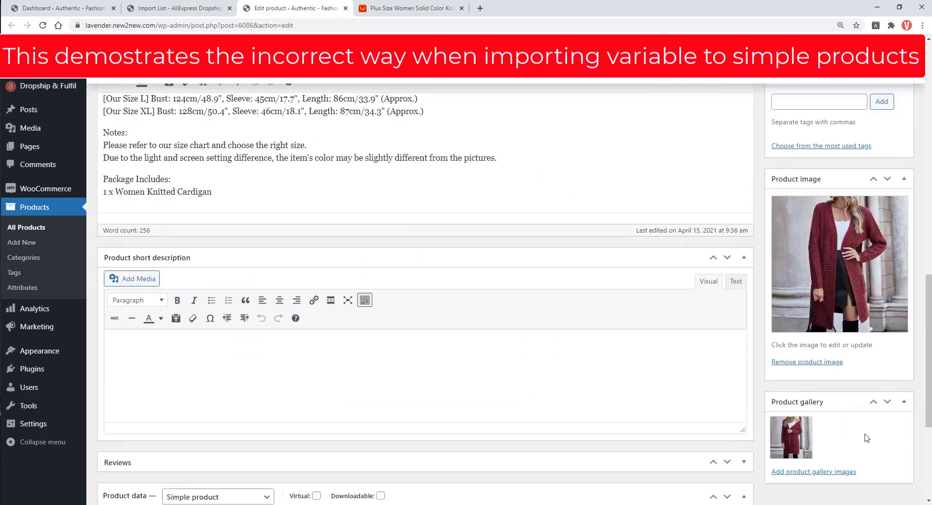
{"action": "left_click_drag", "start_coordinate": [930, 394], "coordinate": [930, 204]}
{"action": "left_click", "coordinate": [890, 322]}
{"action": "right_click", "coordinate": [365, 304]}
Open the cardigan in a private window, choose Free shipping in the cart, and proceed to checkout.
{"action": "left_click", "coordinate": [399, 335]}
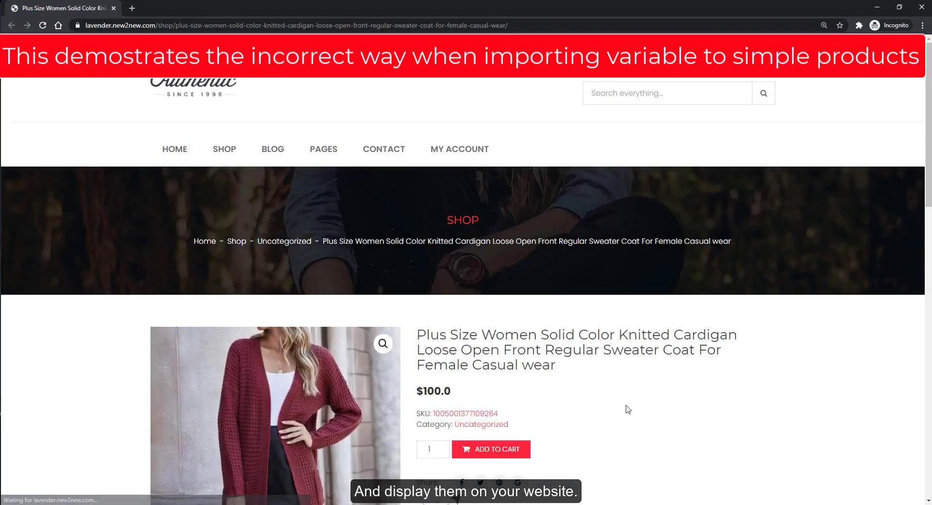
{"action": "scroll", "coordinate": [627, 409], "scroll_direction": "down", "scroll_amount": 2}
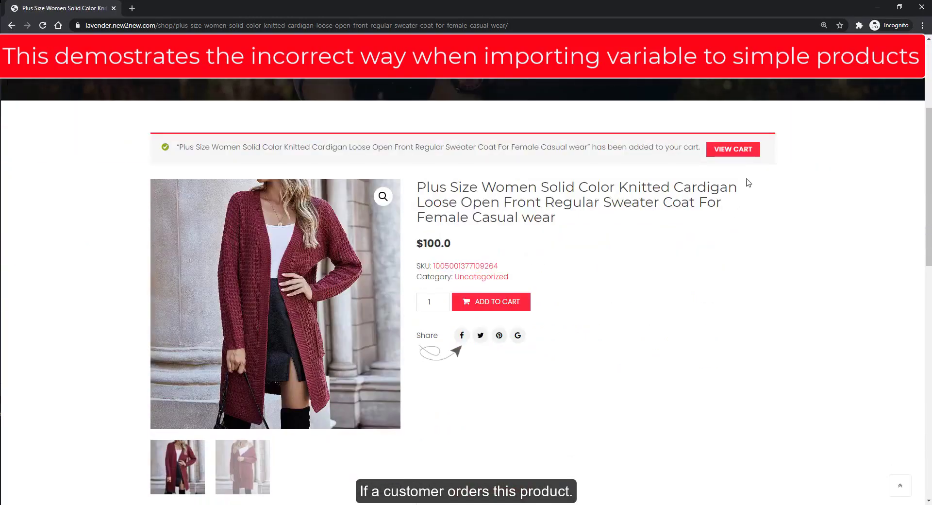
{"action": "left_click", "coordinate": [743, 152]}
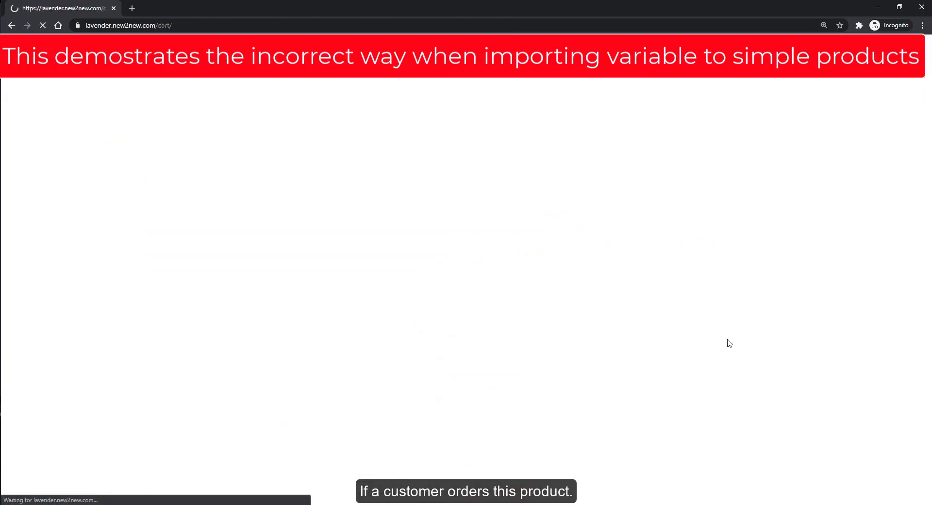
{"action": "scroll", "coordinate": [728, 343], "scroll_direction": "down", "scroll_amount": 4}
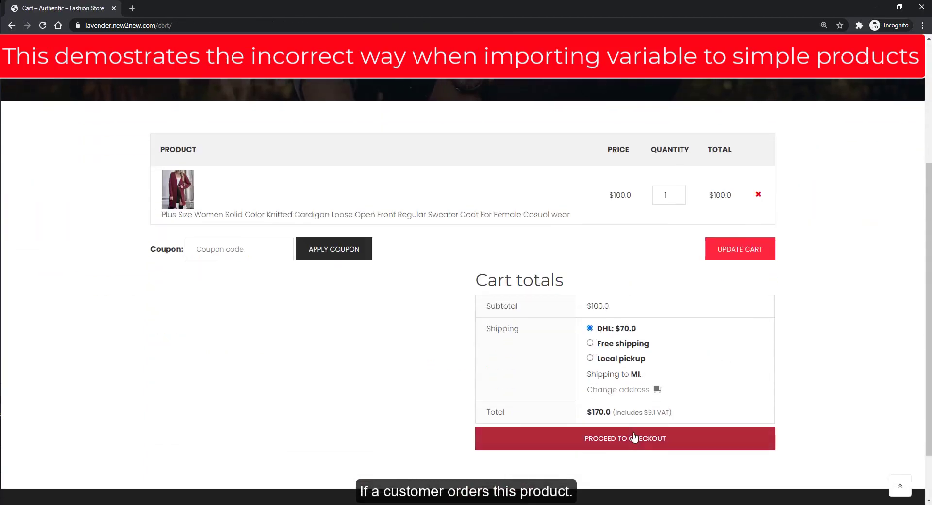
{"action": "left_click", "coordinate": [590, 343]}
{"action": "left_click", "coordinate": [629, 443]}
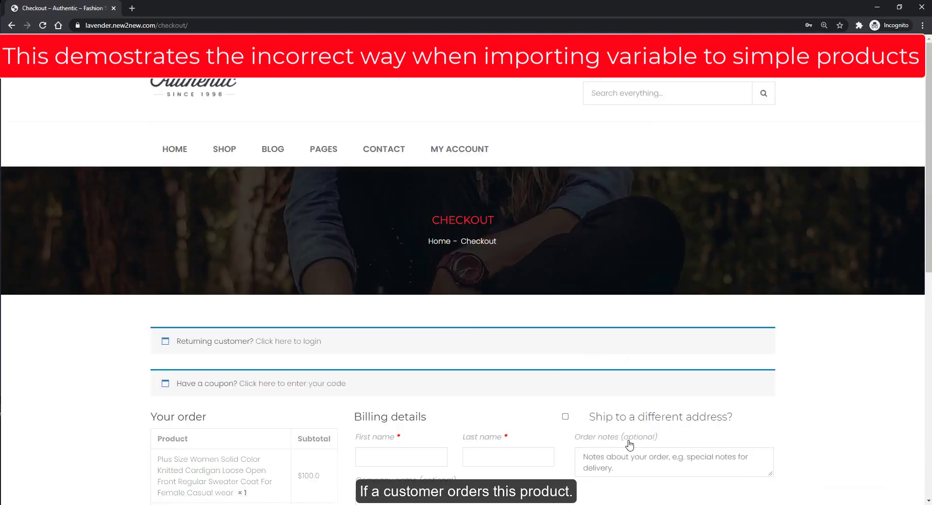
Fill in the customer's billing details and place the $100.0 cash-on-delivery order.
{"action": "scroll", "coordinate": [420, 340], "scroll_direction": "down", "scroll_amount": 3}
{"action": "left_click", "coordinate": [421, 314]}
{"action": "type", "text": "LavenderVu"}
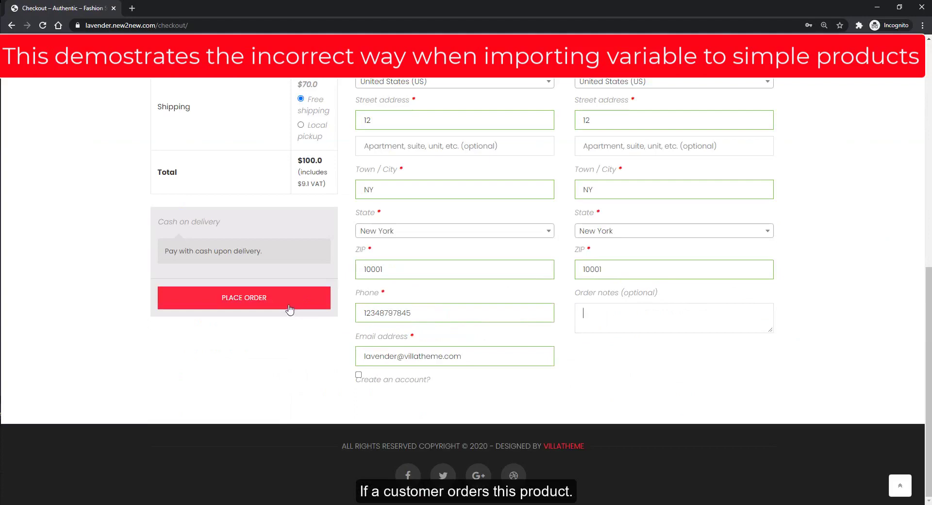
{"action": "left_click", "coordinate": [290, 310]}
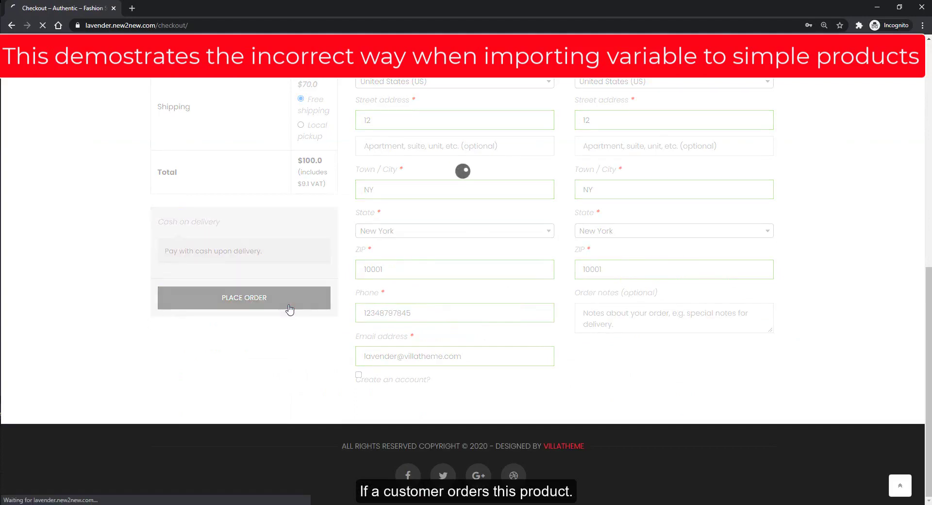
{"action": "scroll", "coordinate": [295, 310], "scroll_direction": "down", "scroll_amount": 3}
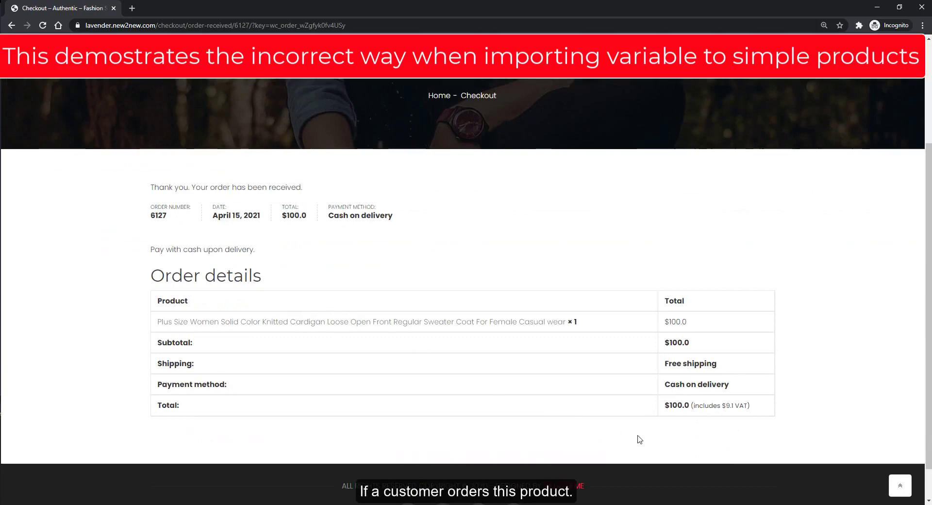
Bulk-place order 6127 on AliExpress from Ali Orders, which fails with 'Invalid order items or system error'.
{"action": "key", "text": "alt+Tab"}
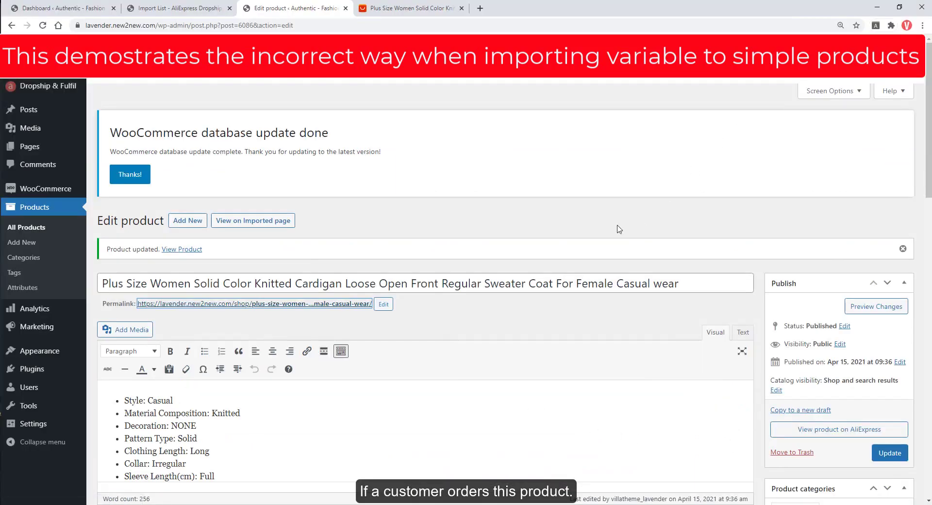
{"action": "mouse_move", "coordinate": [63, 93]}
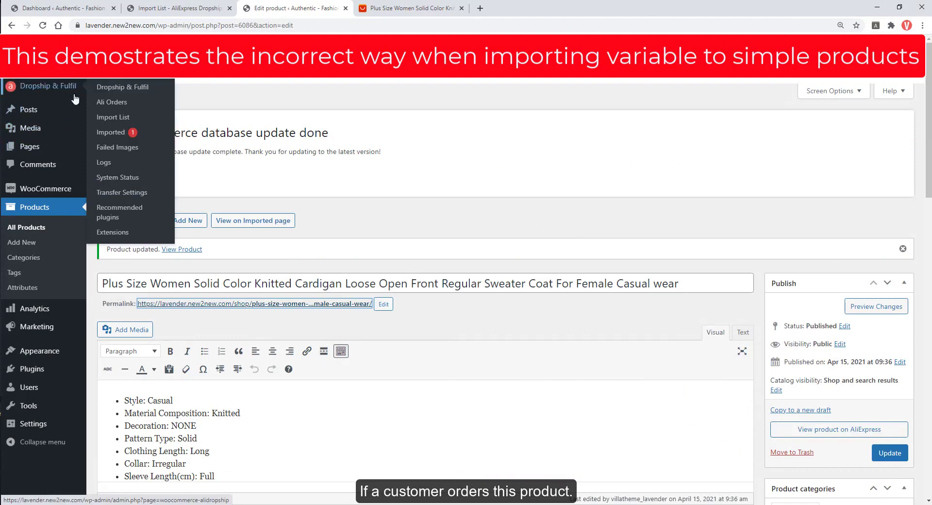
{"action": "left_click", "coordinate": [111, 103]}
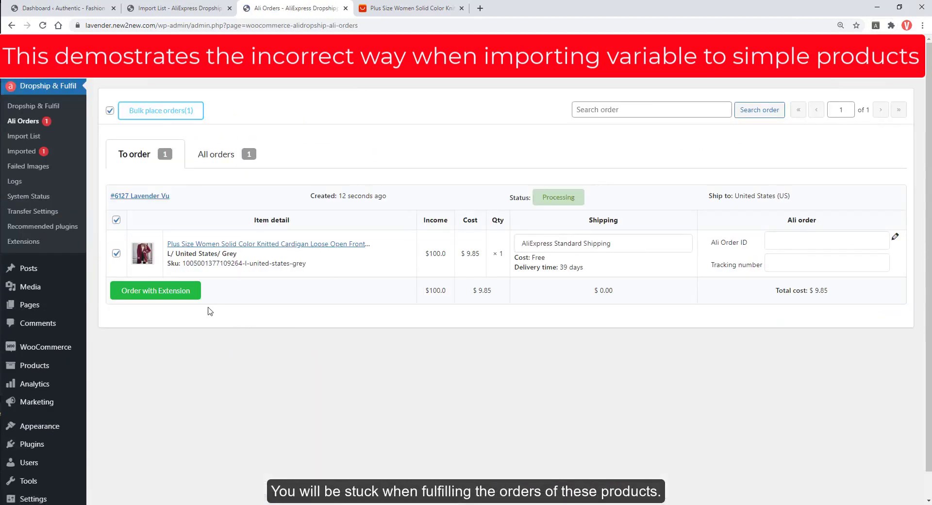
{"action": "left_click", "coordinate": [192, 114]}
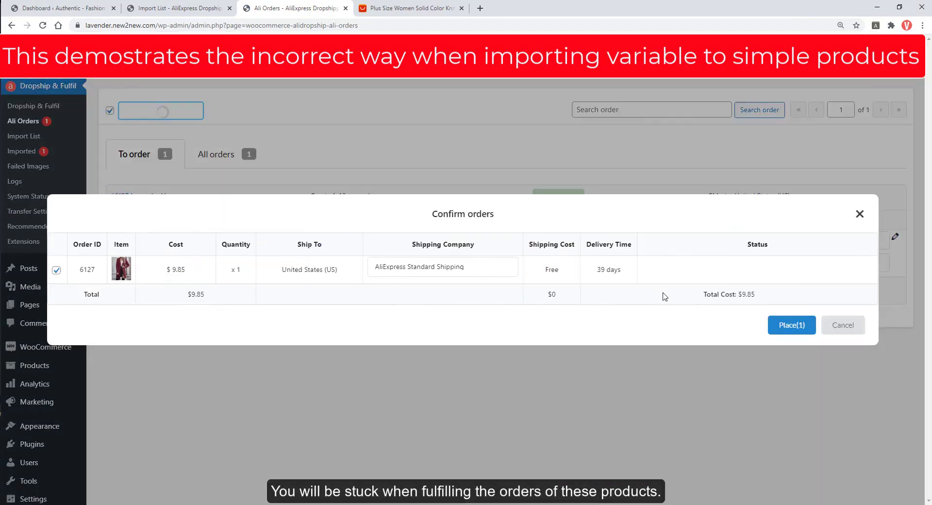
{"action": "left_click", "coordinate": [791, 328]}
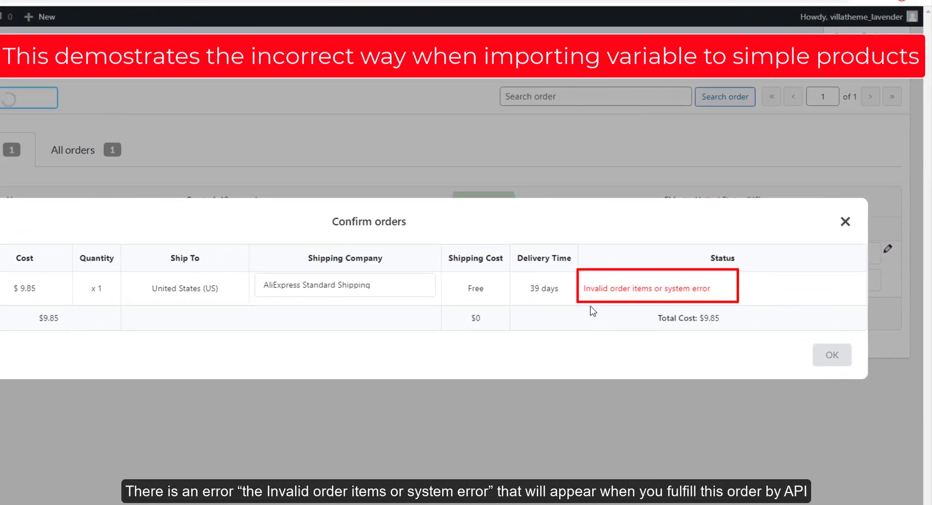
{"action": "left_click", "coordinate": [483, 410]}
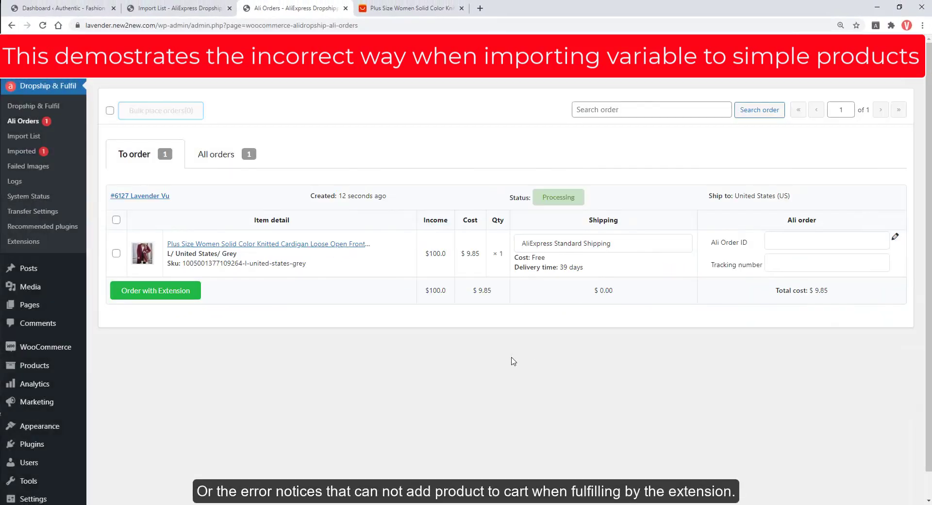
Try ordering the cardigan with the extension, get 'Can not add products to cart', and return to Ali Orders.
{"action": "left_click", "coordinate": [193, 292]}
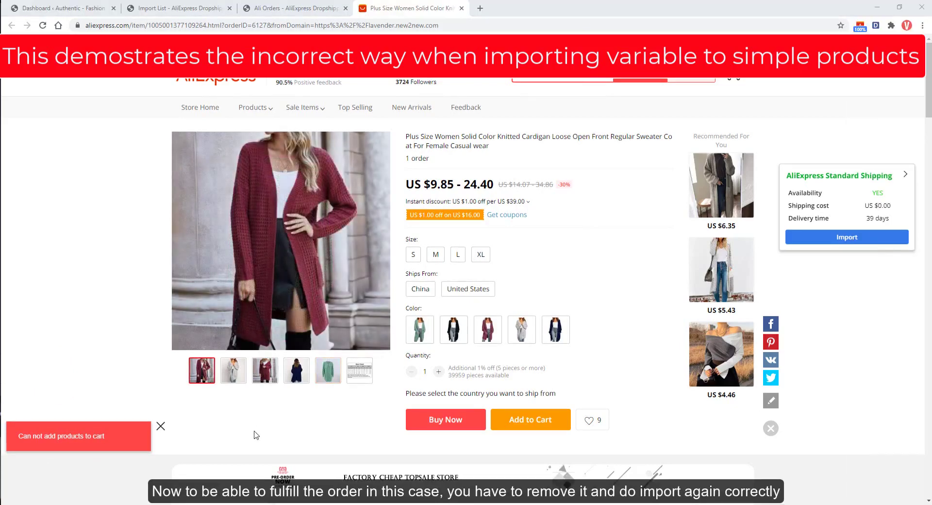
{"action": "left_click", "coordinate": [292, 8]}
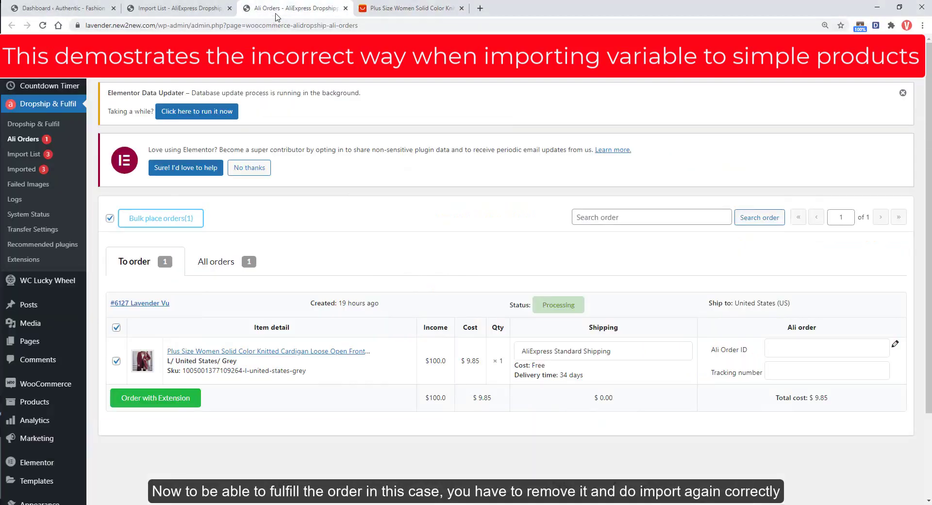
Open order #6127's details and move it to the Trash.
{"action": "middle_click", "coordinate": [155, 303]}
{"action": "left_click", "coordinate": [398, 14]}
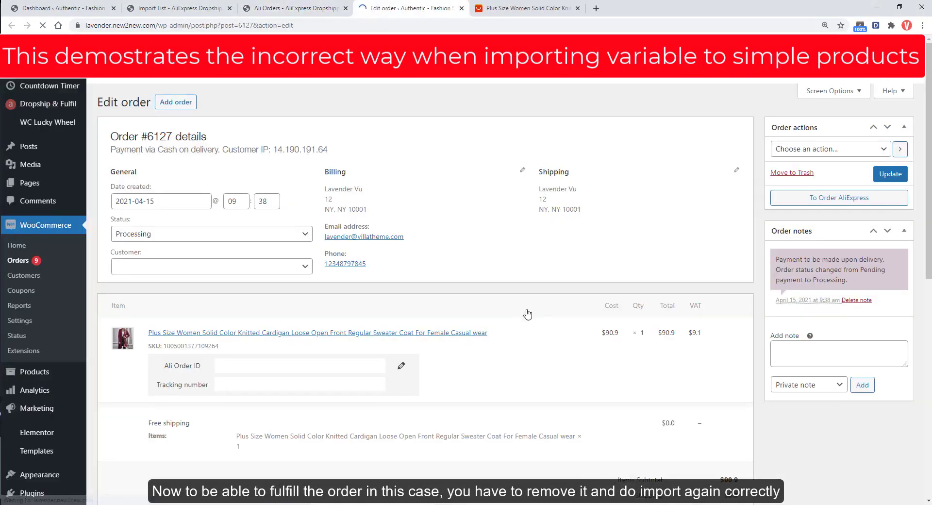
{"action": "scroll", "coordinate": [540, 320], "scroll_direction": "down", "scroll_amount": 3}
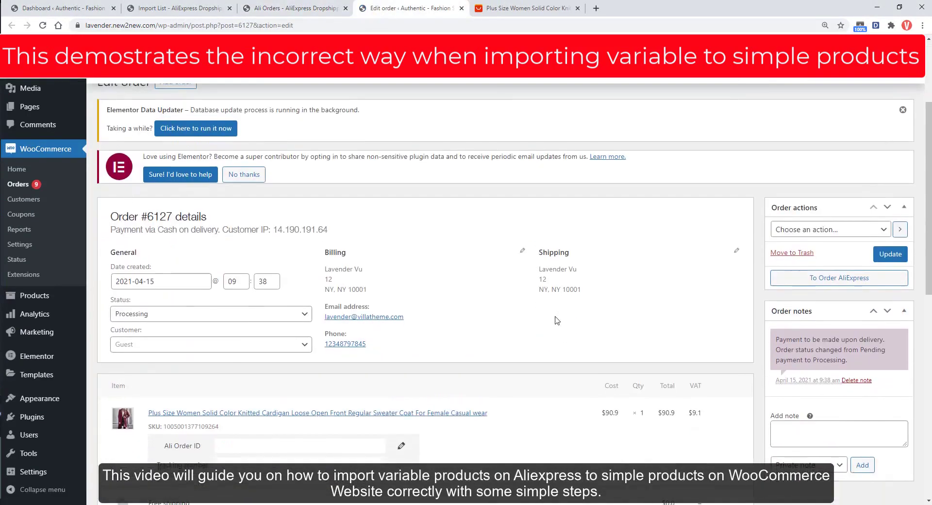
{"action": "left_click", "coordinate": [776, 253]}
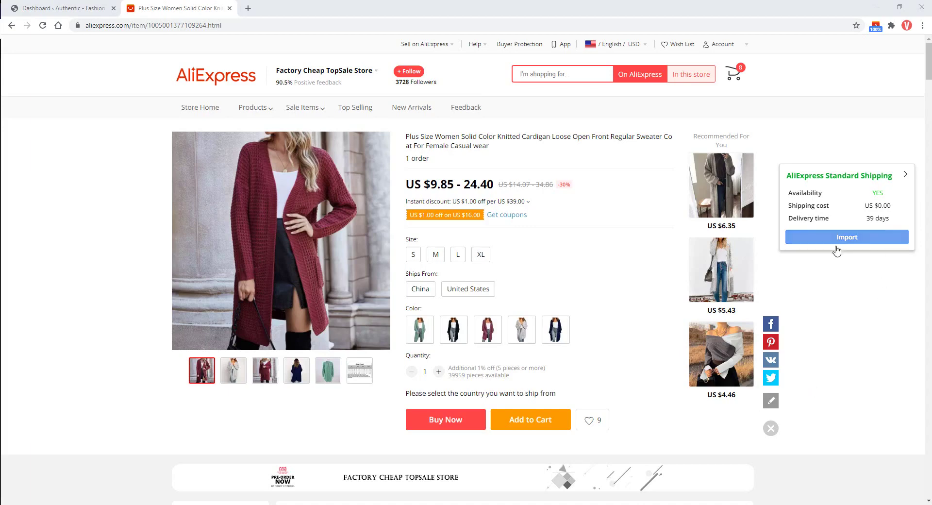
Re-import the knitted cardigan from its AliExpress product page using the extension popup.
{"action": "left_click", "coordinate": [836, 238]}
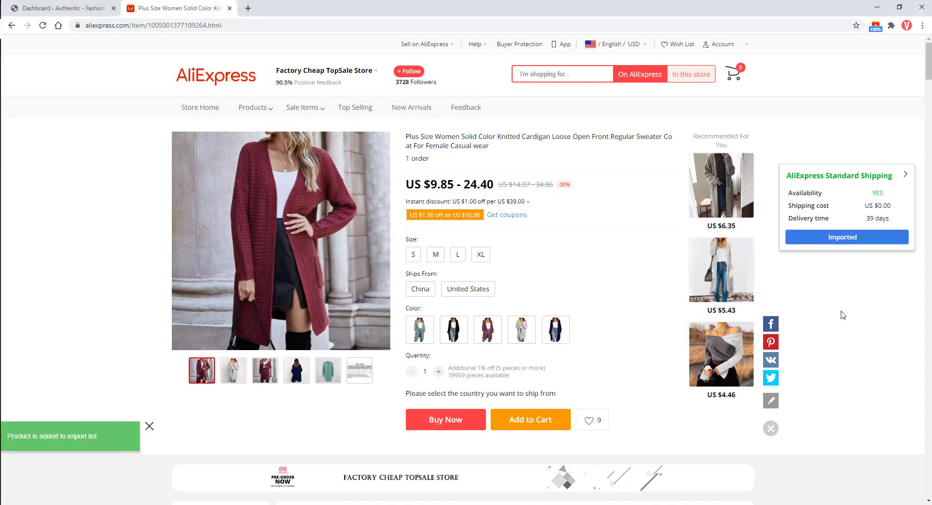
Open the Dropship & Fulfil Import List and show the cardigan's attributes.
{"action": "left_click", "coordinate": [78, 8]}
{"action": "mouse_move", "coordinate": [44, 125]}
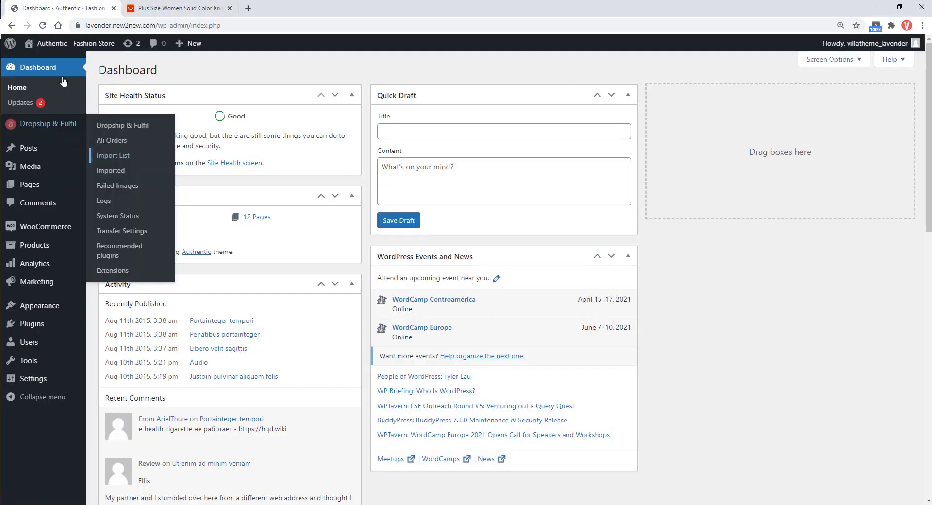
{"action": "middle_click", "coordinate": [109, 156]}
{"action": "left_click", "coordinate": [179, 8]}
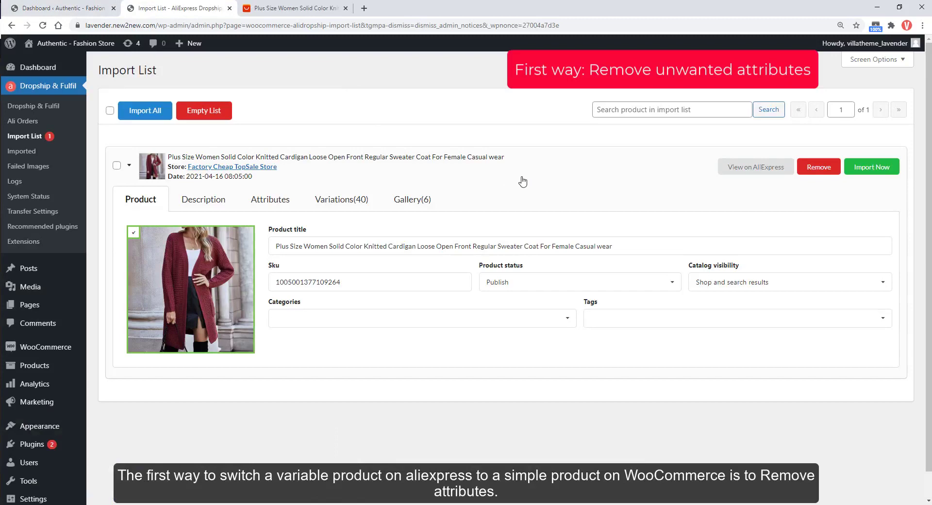
{"action": "left_click", "coordinate": [261, 204]}
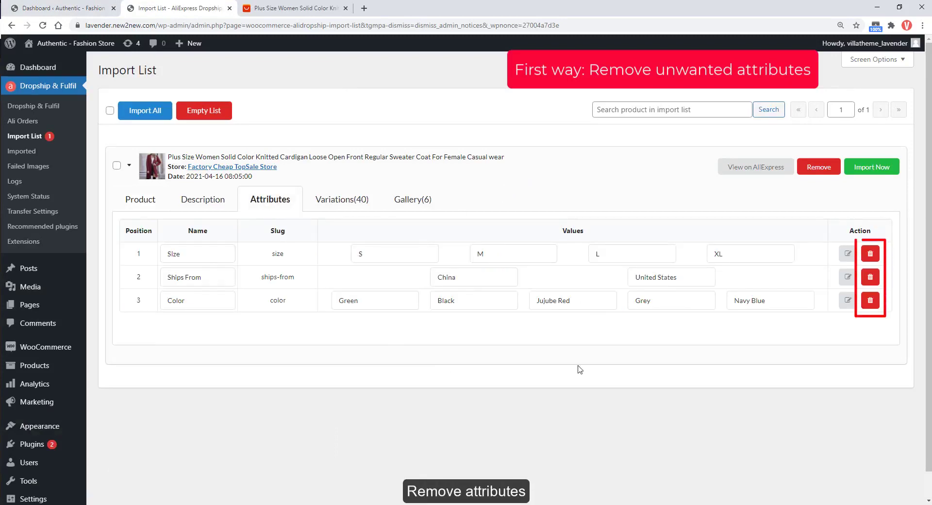
Delete Size (default L), Ships From (default United States) and Color (default Jujube Red).
{"action": "left_click", "coordinate": [870, 255]}
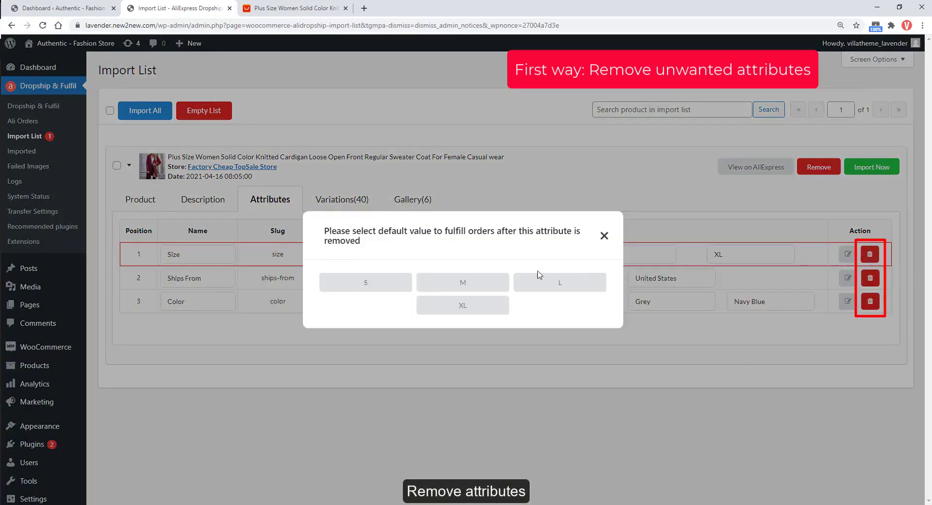
{"action": "left_click", "coordinate": [536, 285]}
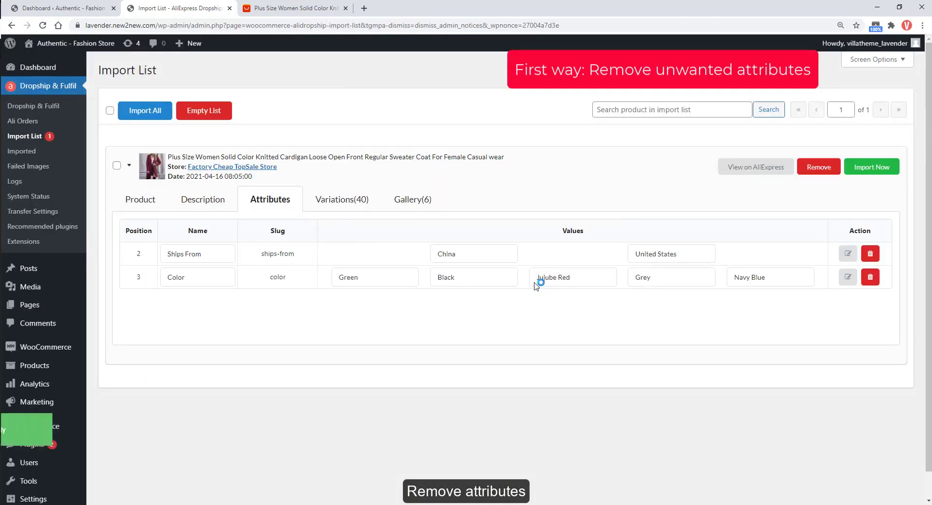
{"action": "left_click", "coordinate": [869, 258]}
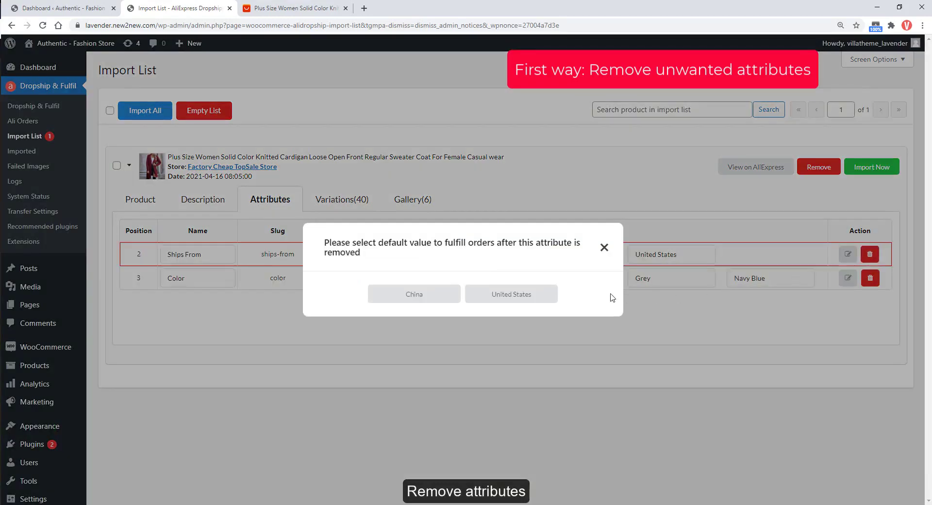
{"action": "left_click", "coordinate": [559, 297]}
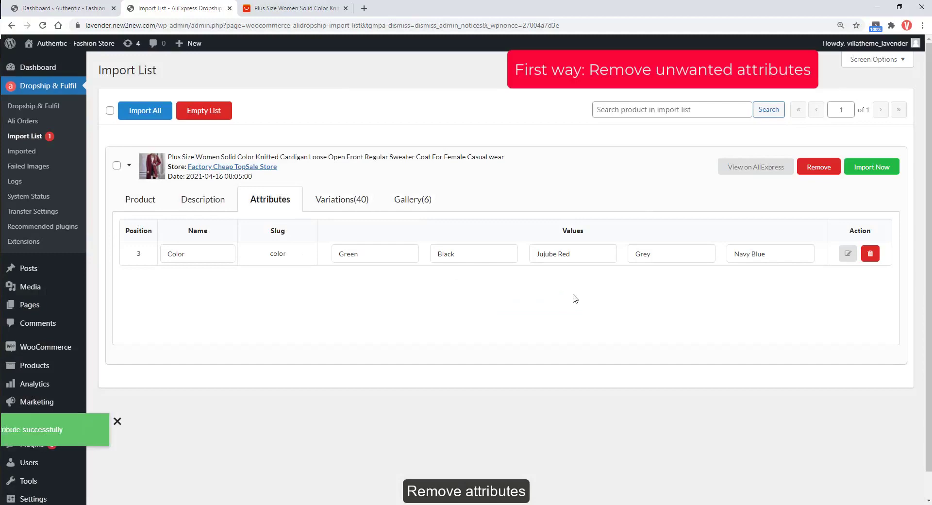
{"action": "left_click", "coordinate": [870, 254]}
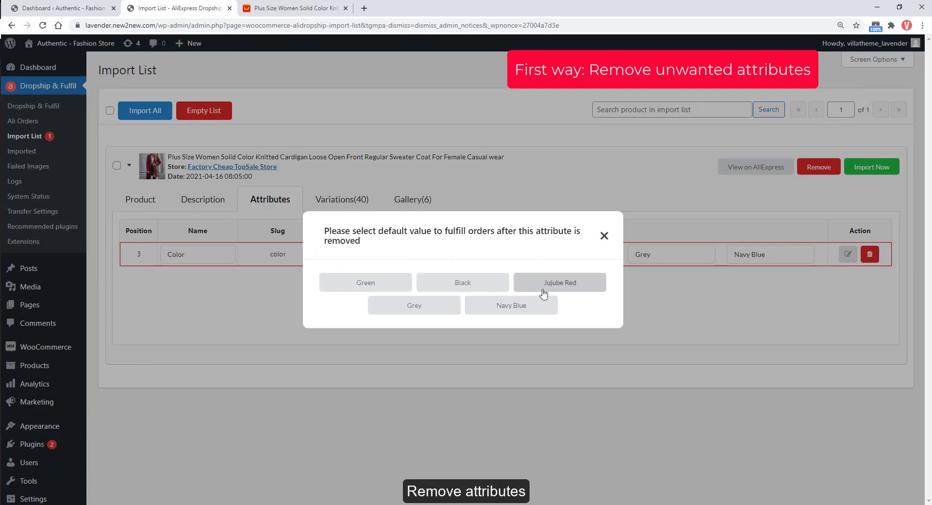
{"action": "left_click", "coordinate": [558, 287]}
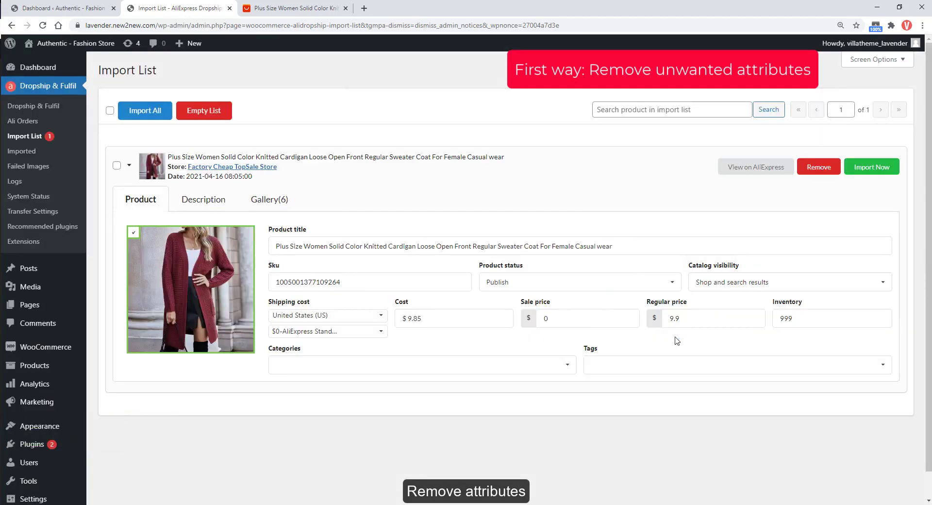
Uncheck the grey, navy, green and size-chart gallery images, then import the cardigan.
{"action": "left_click", "coordinate": [284, 206]}
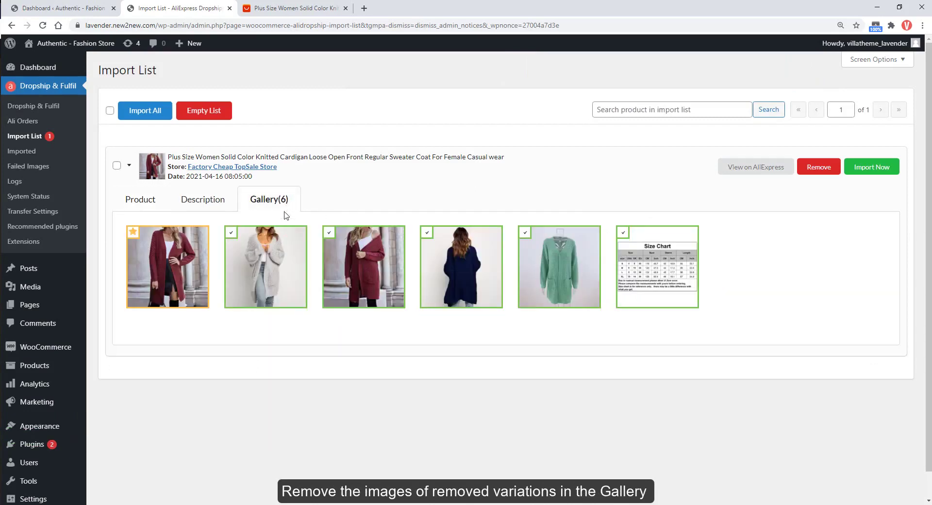
{"action": "left_click", "coordinate": [292, 265]}
{"action": "left_click", "coordinate": [439, 282]}
{"action": "left_click", "coordinate": [577, 281]}
{"action": "left_click", "coordinate": [647, 281]}
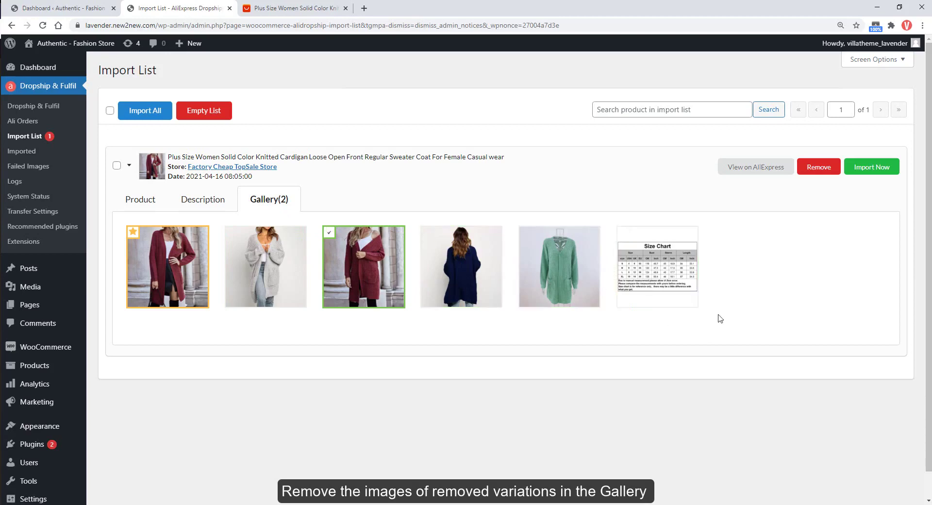
{"action": "left_click", "coordinate": [872, 171]}
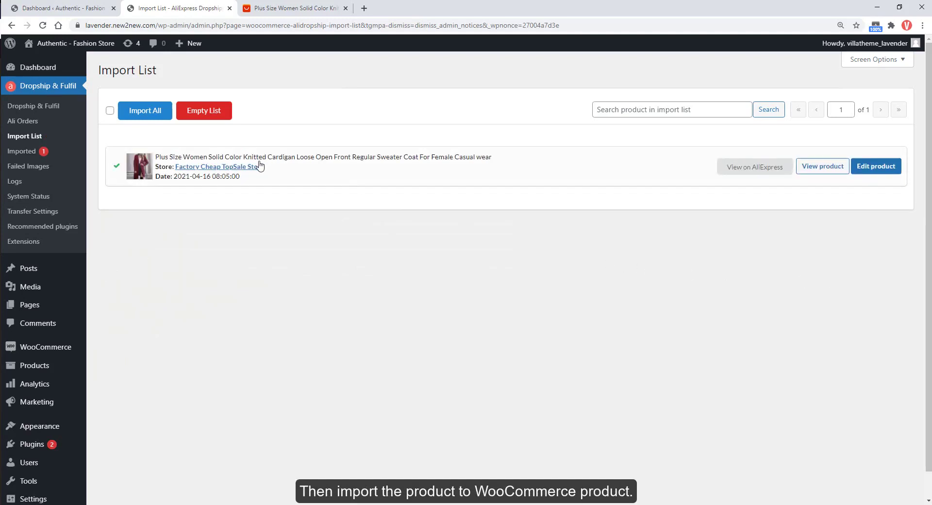
Open the imported cardigan's Edit Product page and scroll down through it to review.
{"action": "left_click", "coordinate": [865, 172]}
{"action": "left_click_drag", "start_coordinate": [929, 105], "coordinate": [921, 491]}
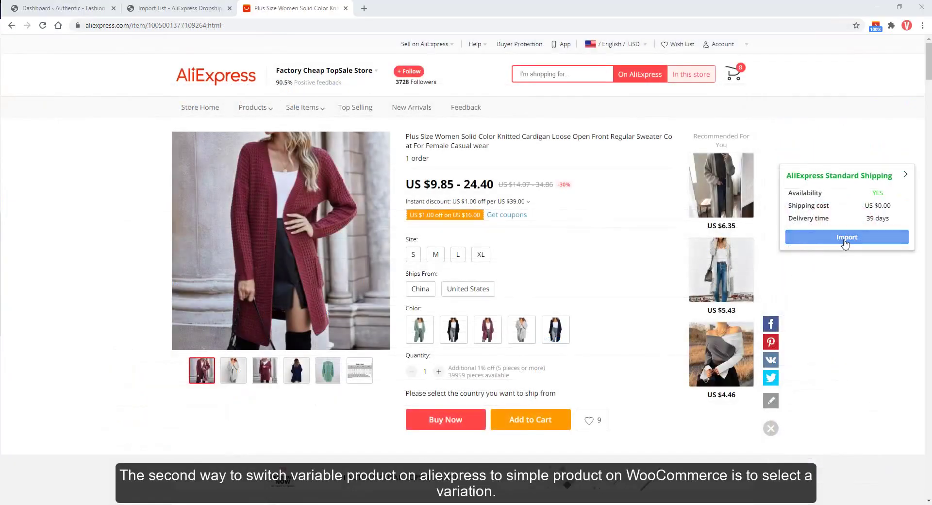
Re-import the cardigan from AliExpress and return to the dropshipping plugin's main page.
{"action": "left_click", "coordinate": [845, 243]}
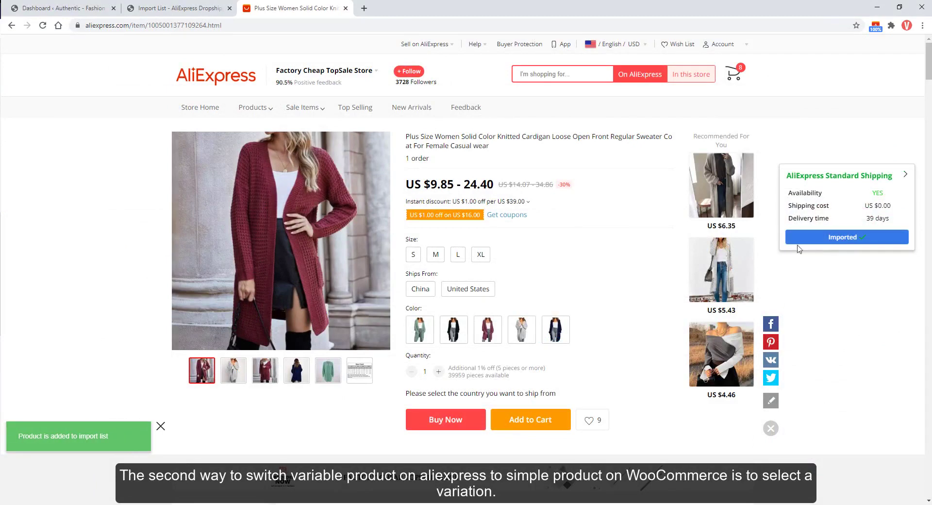
{"action": "left_click", "coordinate": [180, 8]}
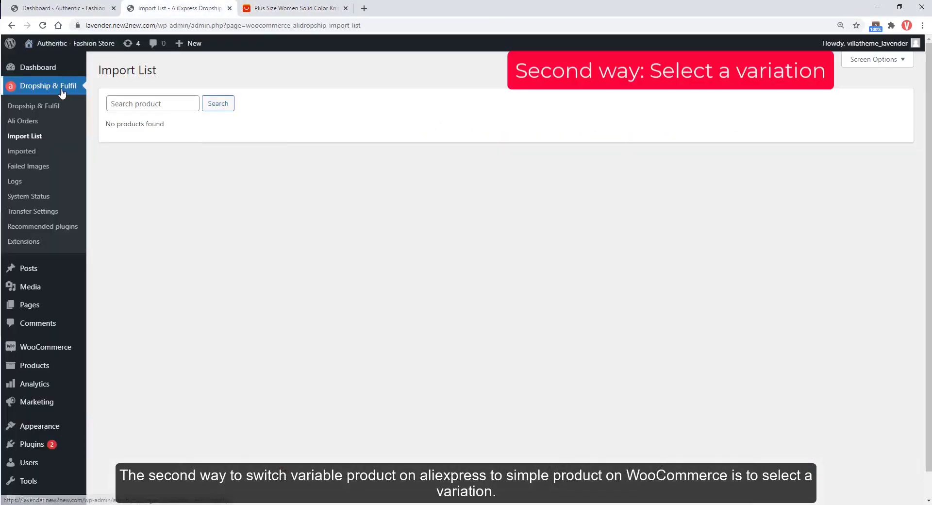
{"action": "left_click", "coordinate": [53, 108]}
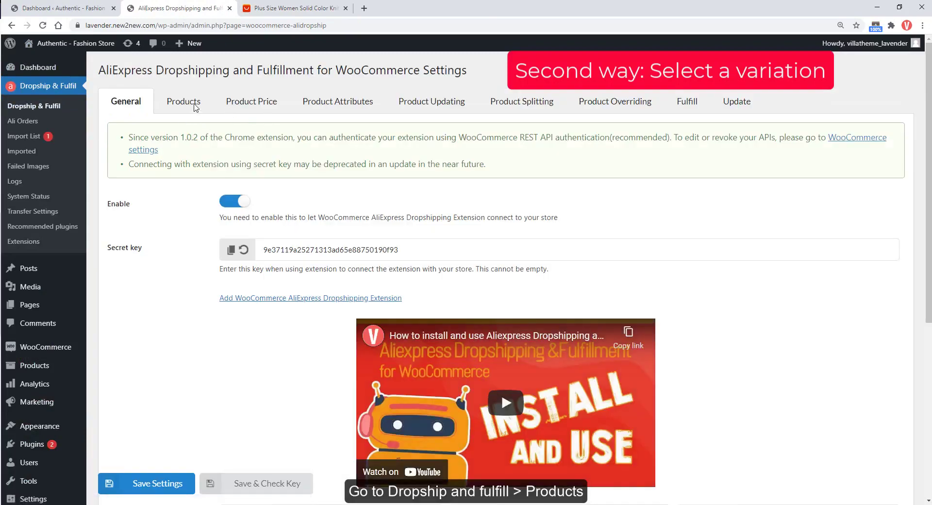
Turn on and save Import as simple product in Products settings, then open the Import List.
{"action": "left_click", "coordinate": [194, 104]}
{"action": "scroll", "coordinate": [190, 167], "scroll_direction": "down", "scroll_amount": 2}
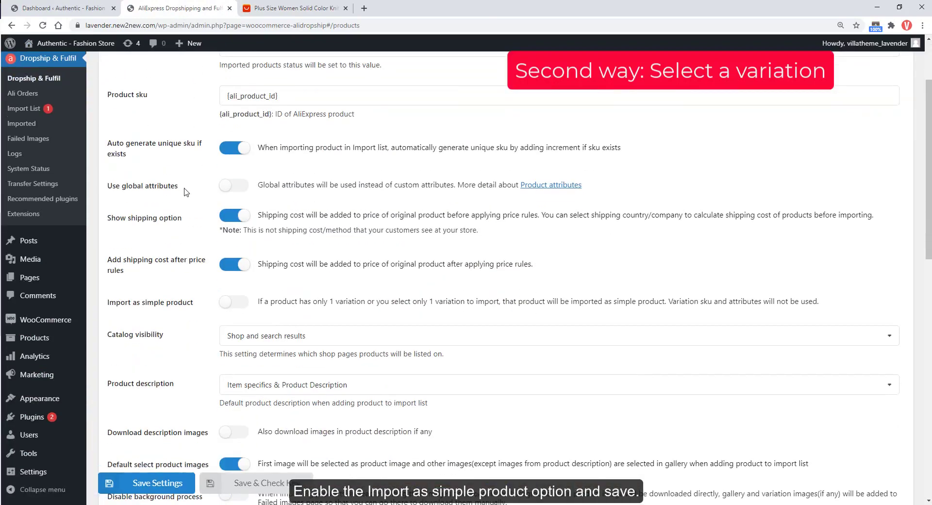
{"action": "left_click", "coordinate": [245, 303]}
{"action": "left_click", "coordinate": [169, 476]}
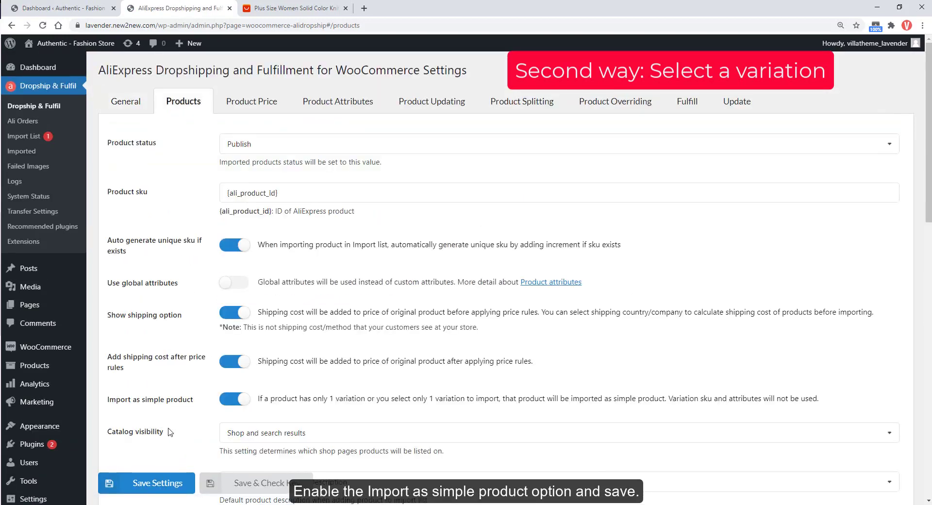
{"action": "middle_click", "coordinate": [23, 136]}
{"action": "left_click", "coordinate": [287, 8]}
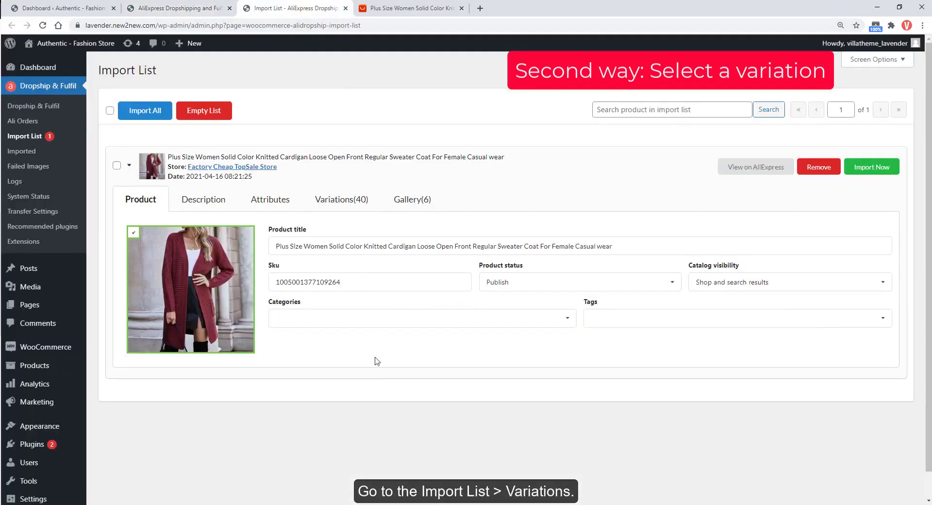
Deselect all 40 variations, keeping only the M, United States, Jujube Red one.
{"action": "left_click", "coordinate": [354, 201]}
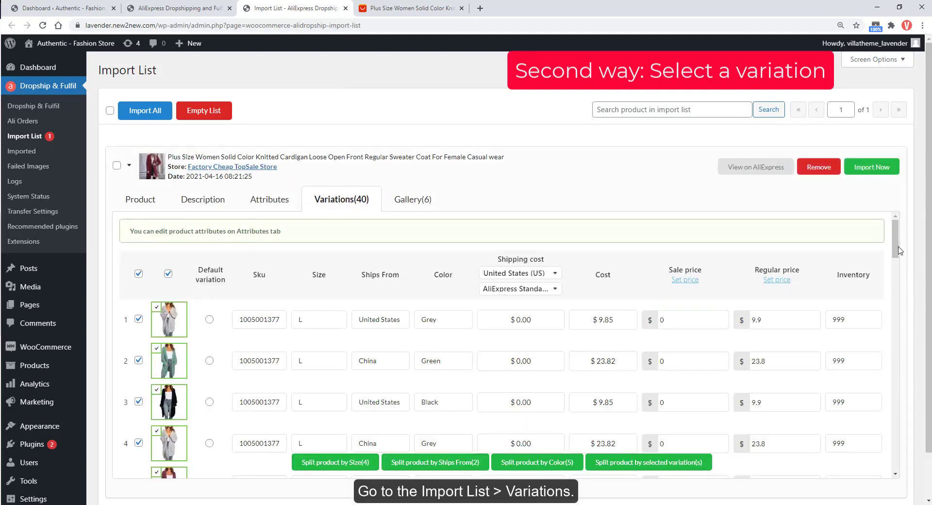
{"action": "left_click_drag", "start_coordinate": [898, 248], "coordinate": [898, 273]}
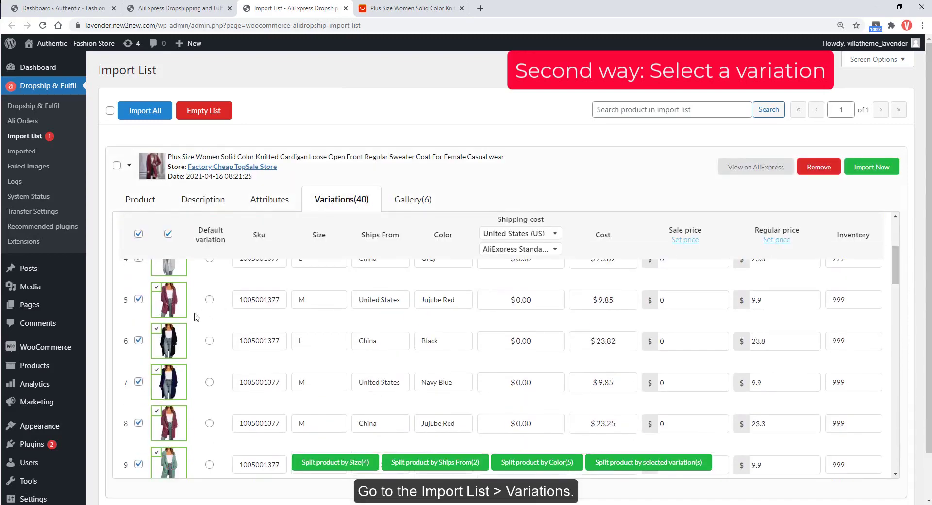
{"action": "left_click", "coordinate": [138, 235]}
{"action": "left_click", "coordinate": [139, 299]}
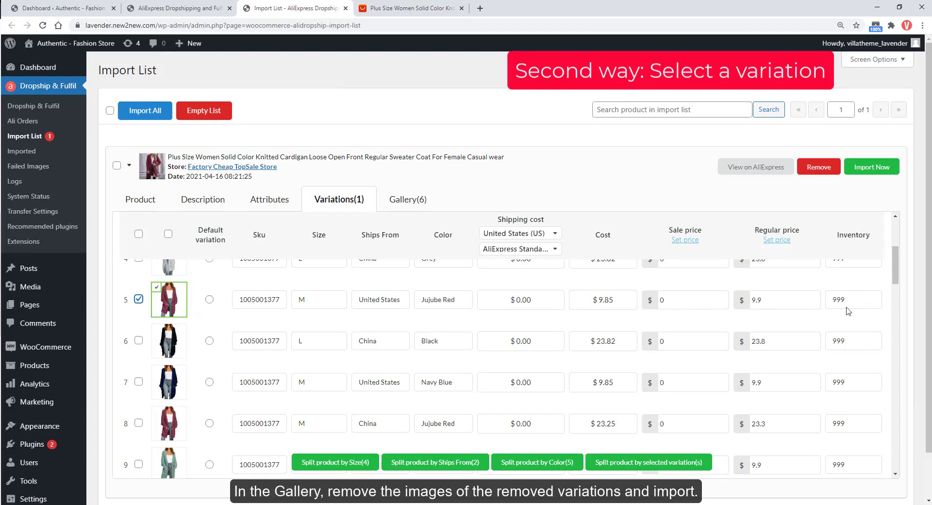
Drop the grey, navy, green and Size Chart images from the gallery and import the cardigan.
{"action": "left_click", "coordinate": [416, 200]}
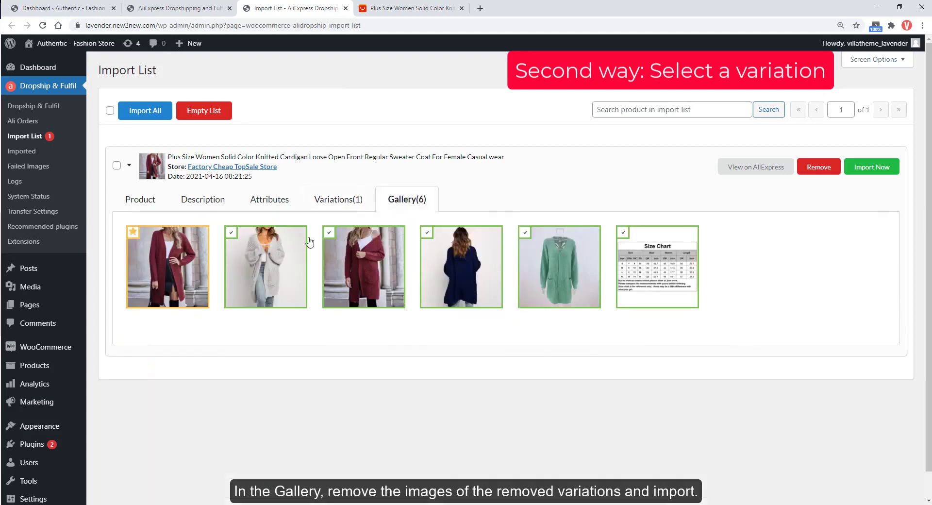
{"action": "mouse_move", "coordinate": [236, 257]}
{"action": "left_click", "coordinate": [270, 276]}
{"action": "left_click", "coordinate": [461, 281]}
{"action": "left_click", "coordinate": [560, 272]}
{"action": "left_click", "coordinate": [646, 276]}
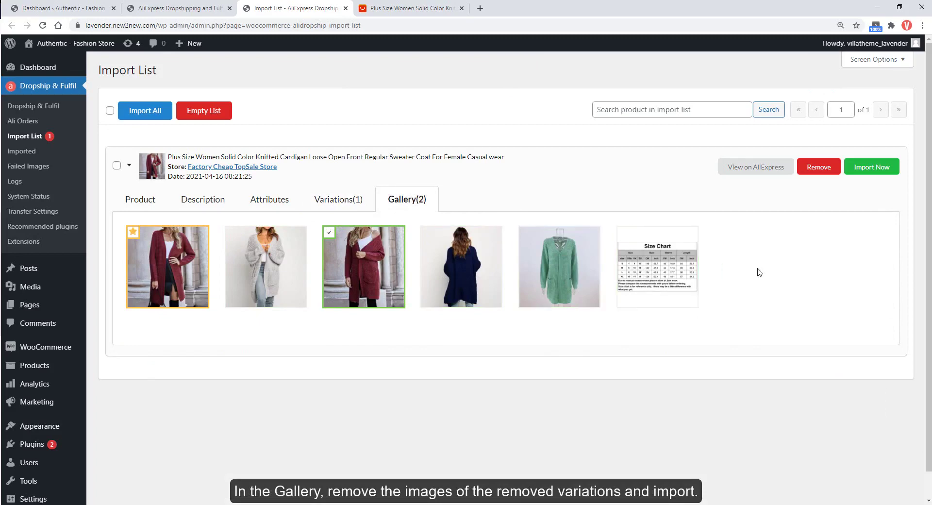
{"action": "left_click", "coordinate": [872, 169]}
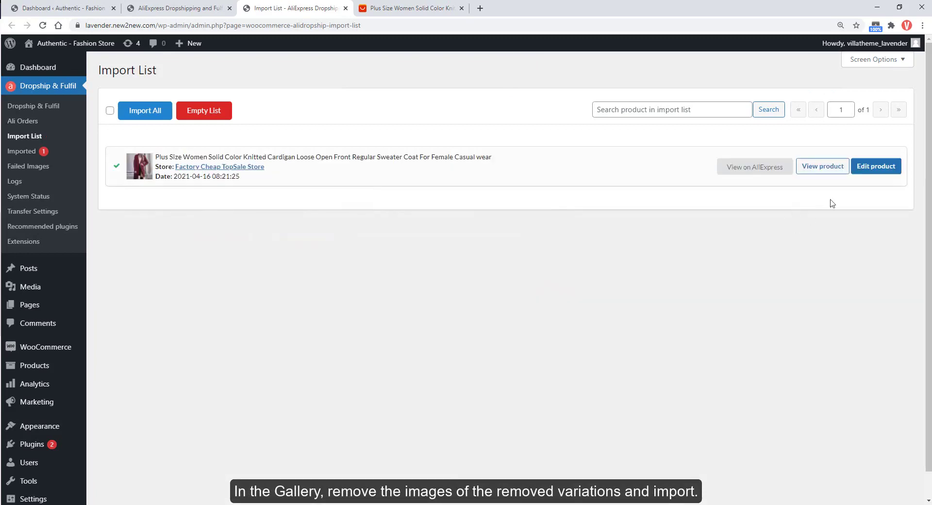
Open the re-imported cardigan's edit page and scroll to Product data showing Simple product at 9.9.
{"action": "left_click", "coordinate": [863, 168]}
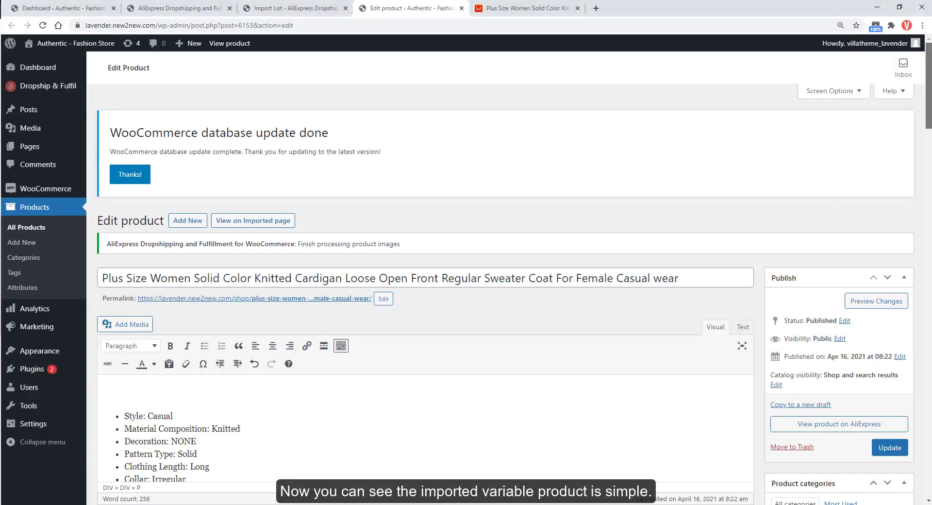
{"action": "scroll", "coordinate": [582, 189], "scroll_direction": "down", "scroll_amount": 15}
{"action": "scroll", "coordinate": [425, 272], "scroll_direction": "down", "scroll_amount": 10}
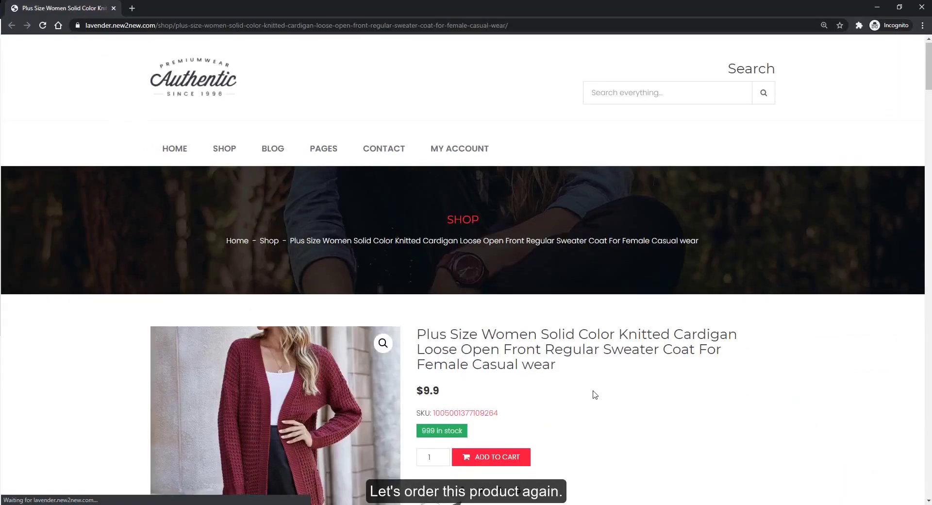
{"action": "scroll", "coordinate": [593, 395], "scroll_direction": "down", "scroll_amount": 3}
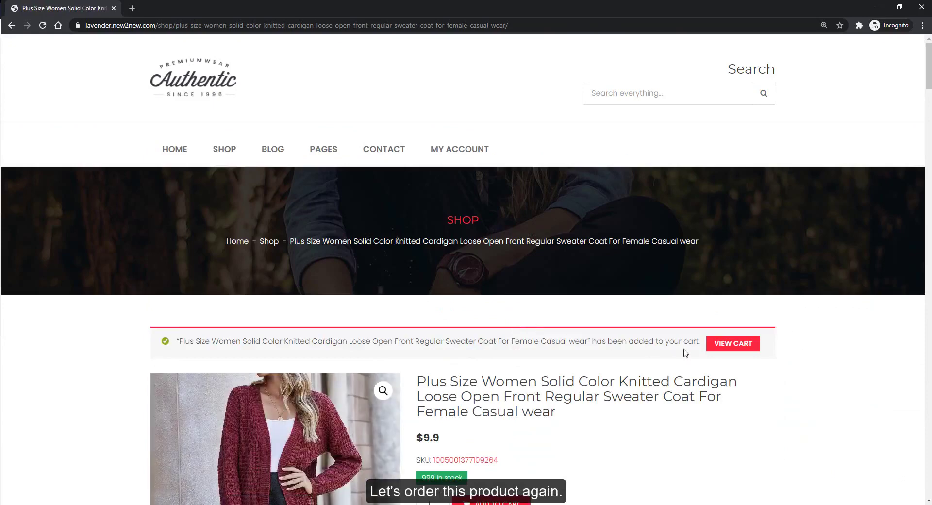
Check out the cardigan from the cart and place the $79.9 cash-on-delivery order.
{"action": "left_click", "coordinate": [716, 348]}
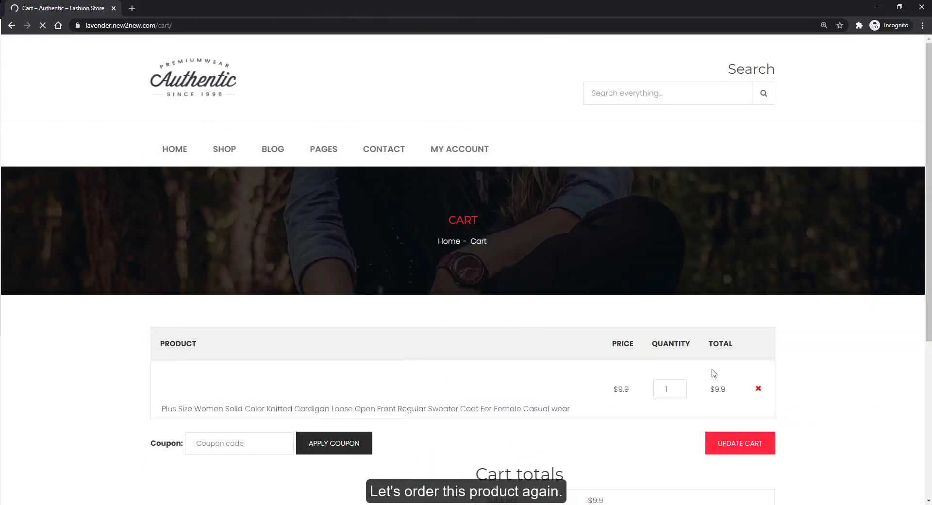
{"action": "scroll", "coordinate": [712, 369], "scroll_direction": "down", "scroll_amount": 3}
{"action": "left_click", "coordinate": [644, 467]}
{"action": "left_click", "coordinate": [210, 388]}
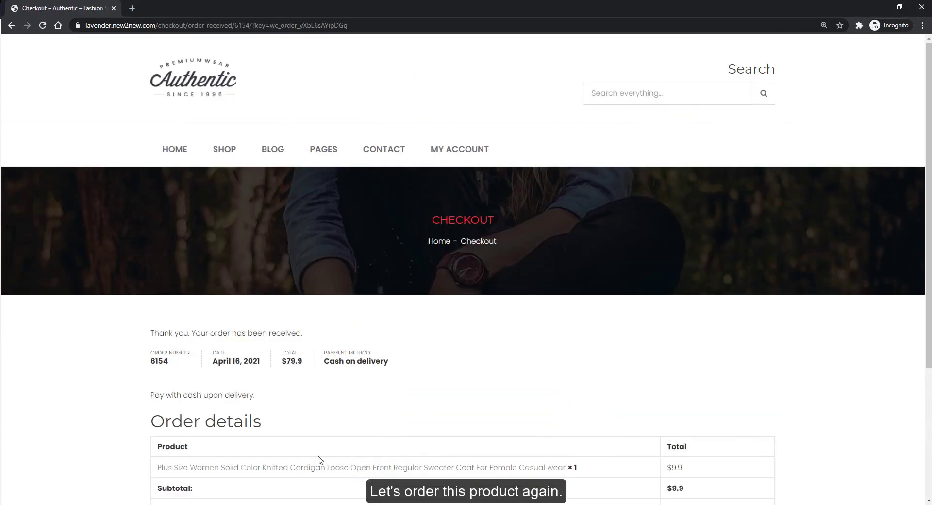
{"action": "scroll", "coordinate": [318, 462], "scroll_direction": "down", "scroll_amount": 4}
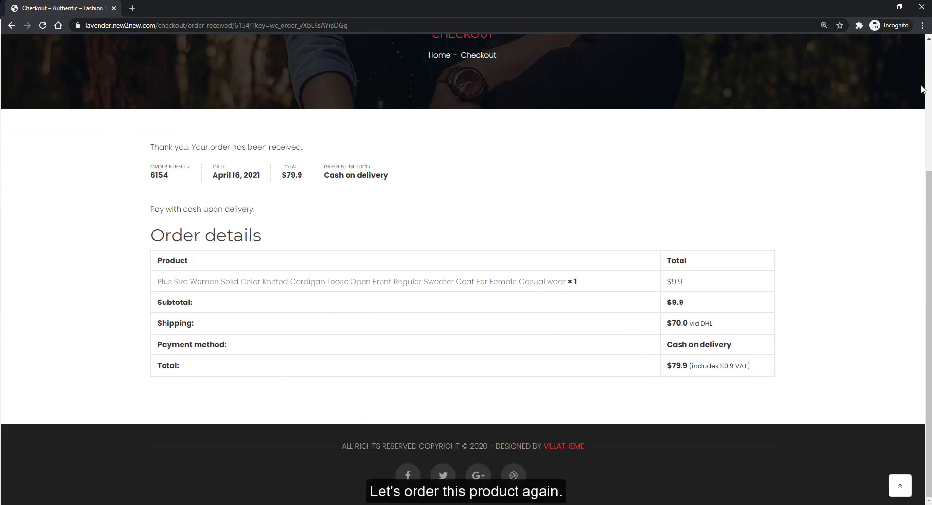
{"action": "key", "text": "alt+Tab"}
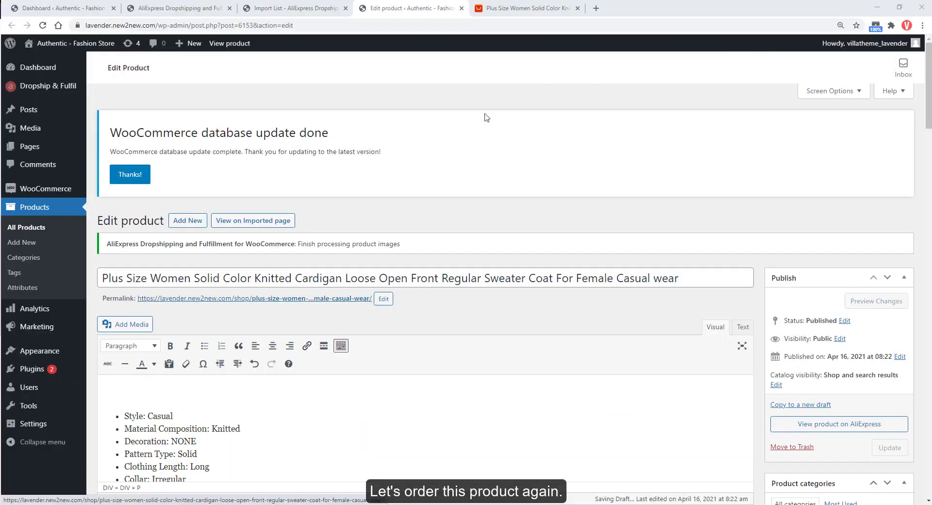
Bulk-place the pending cardigan order from Ali Orders, confirm Place(1), and choose Make Payment.
{"action": "mouse_move", "coordinate": [48, 86]}
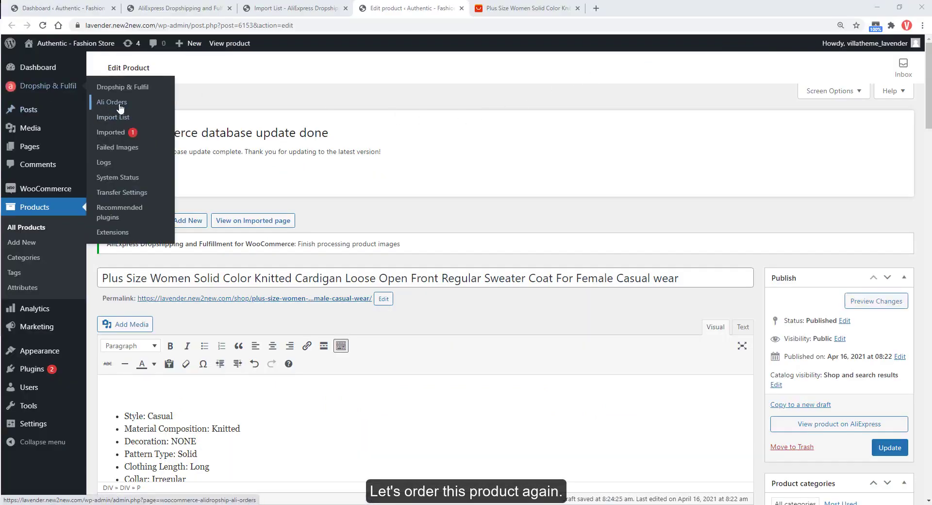
{"action": "middle_click", "coordinate": [111, 102]}
{"action": "left_click", "coordinate": [529, 9]}
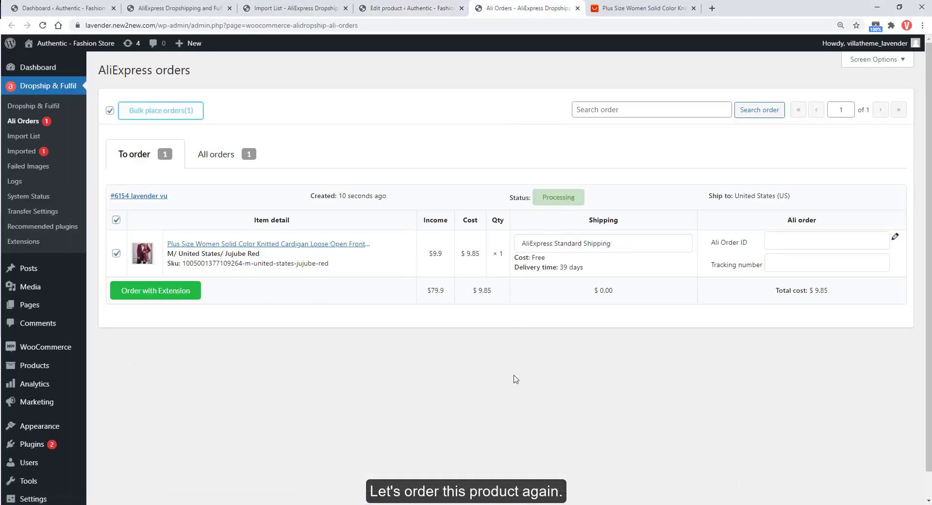
{"action": "left_click", "coordinate": [163, 116]}
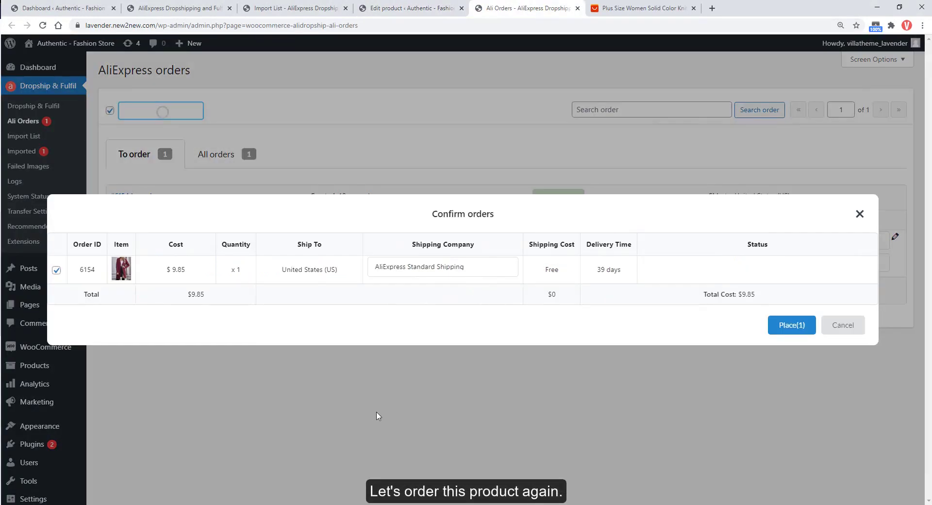
{"action": "left_click", "coordinate": [789, 326]}
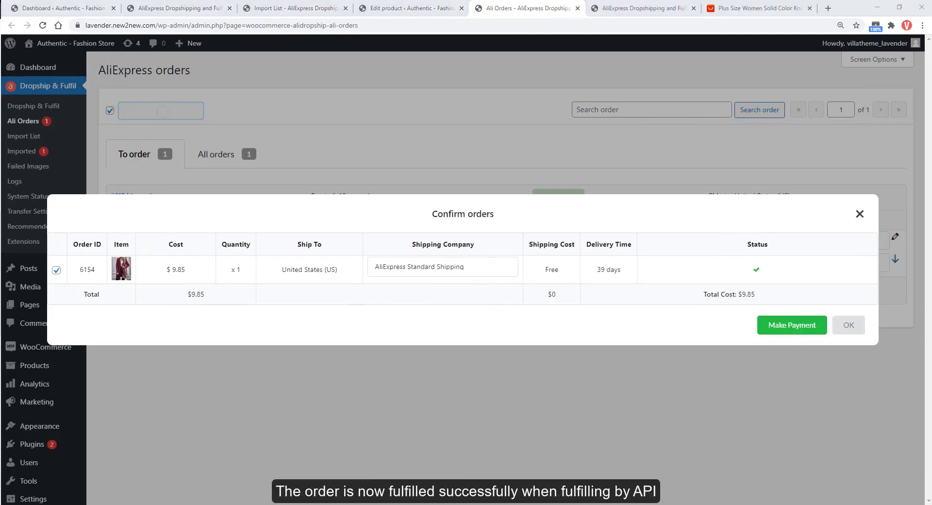
{"action": "left_click", "coordinate": [771, 325]}
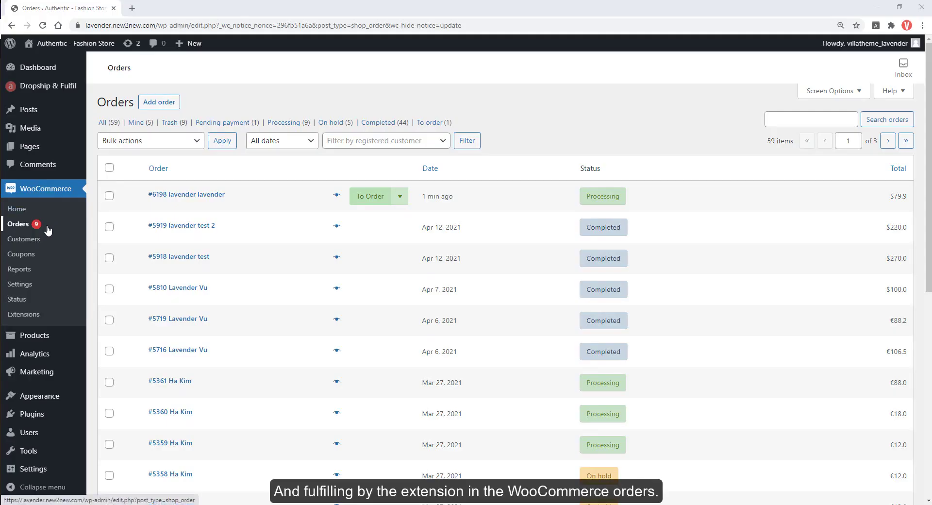
Send the newest order to AliExpress checkout and review the M Jujube Red cardigan listed.
{"action": "left_click", "coordinate": [371, 197]}
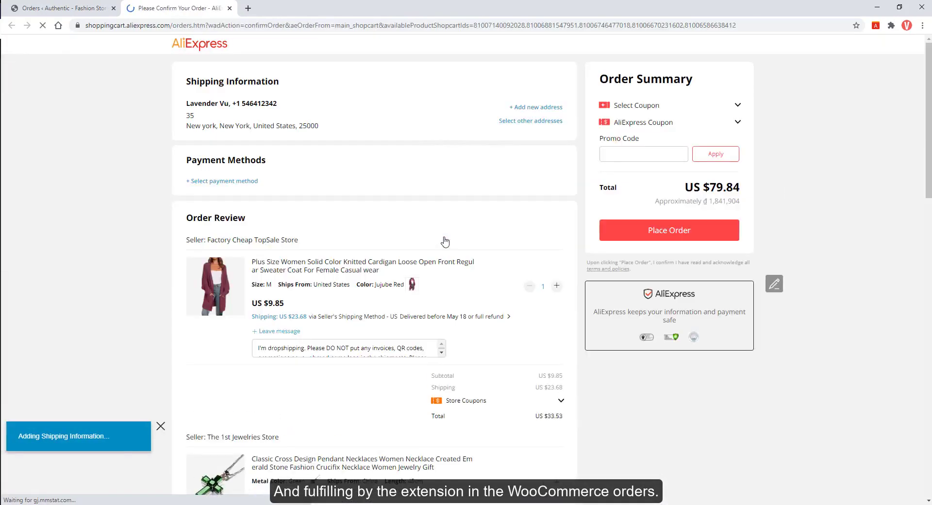
{"action": "scroll", "coordinate": [445, 241], "scroll_direction": "down", "scroll_amount": 2}
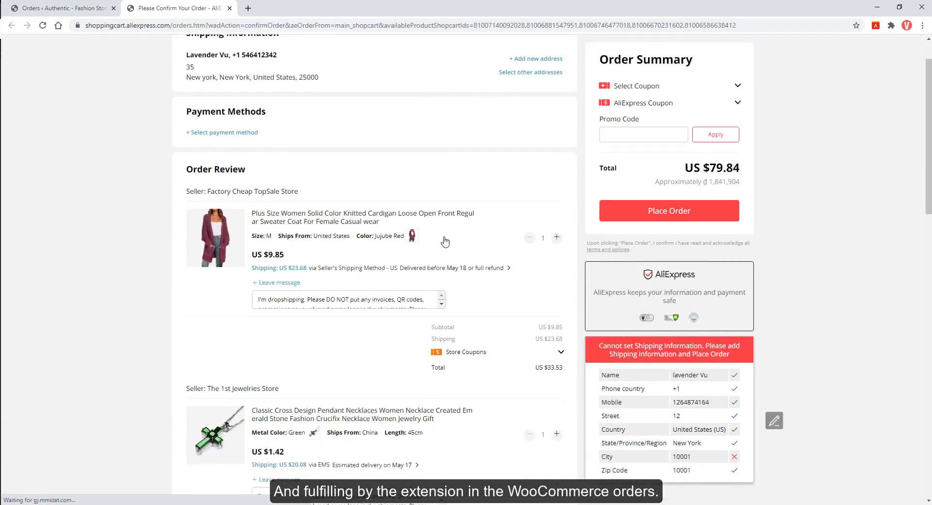